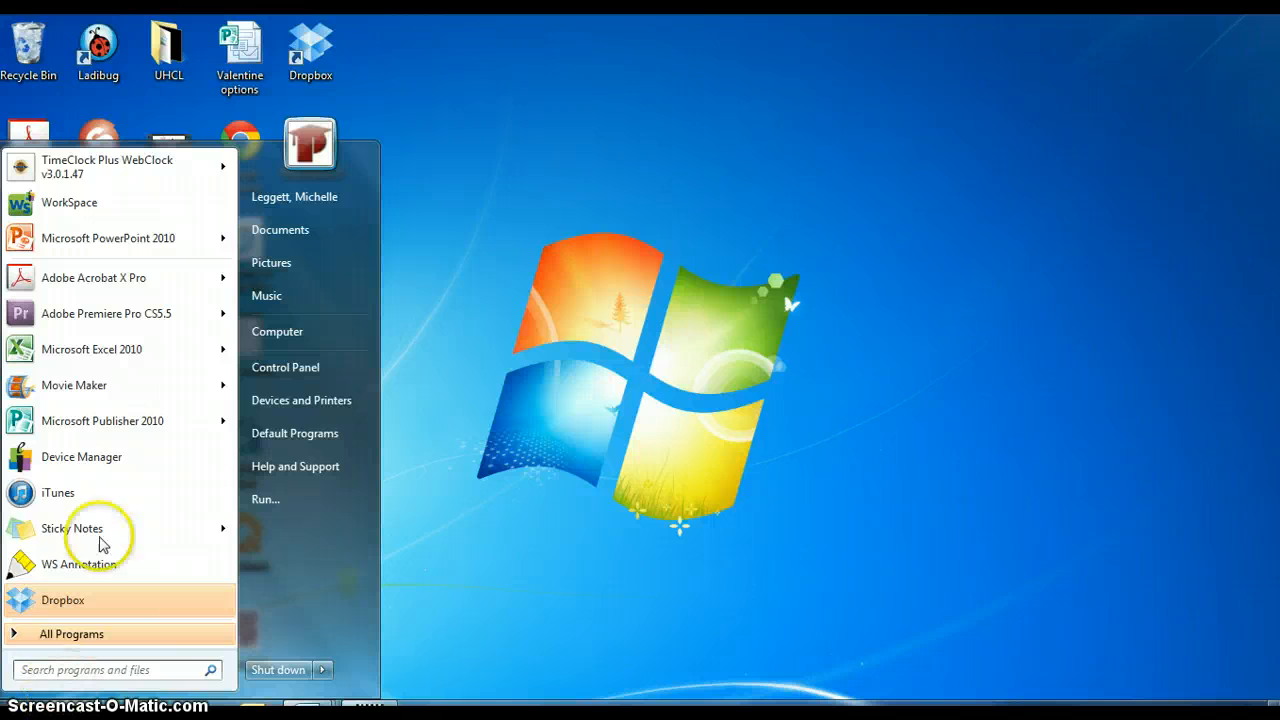
Start Microsoft Publisher and open the Newsletters template category in a maximized window
click(102, 421)
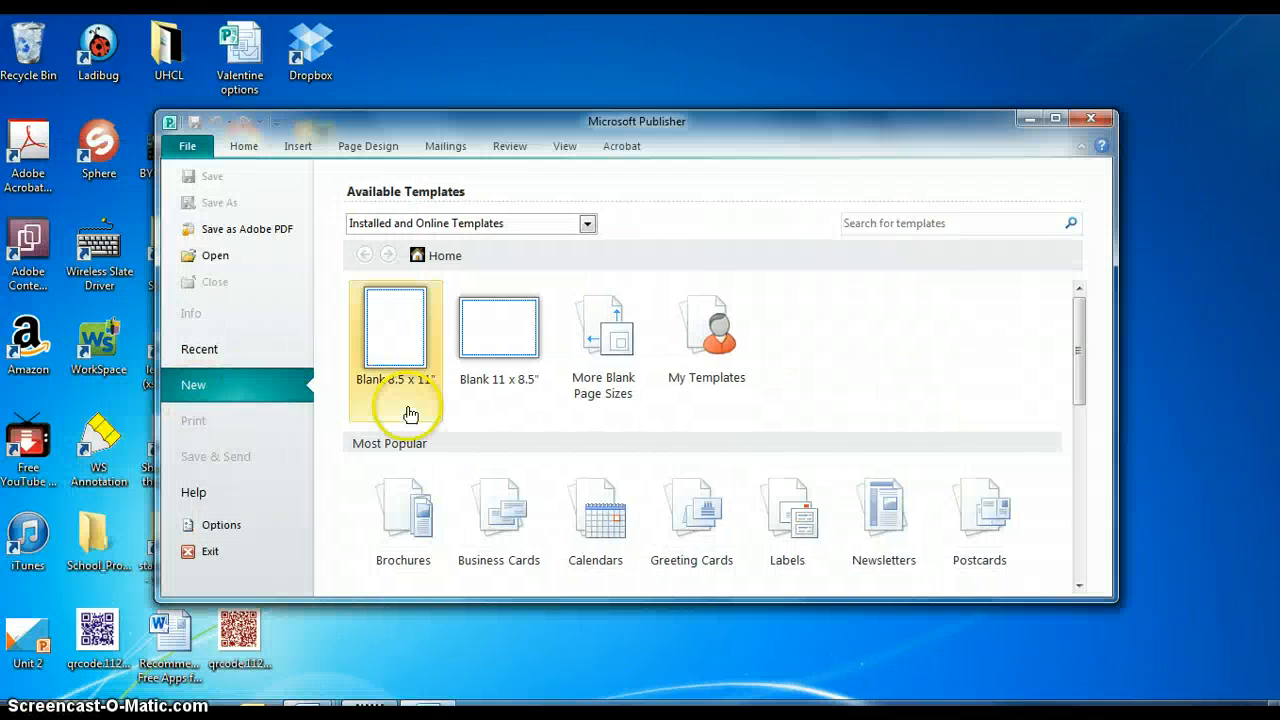
click(892, 512)
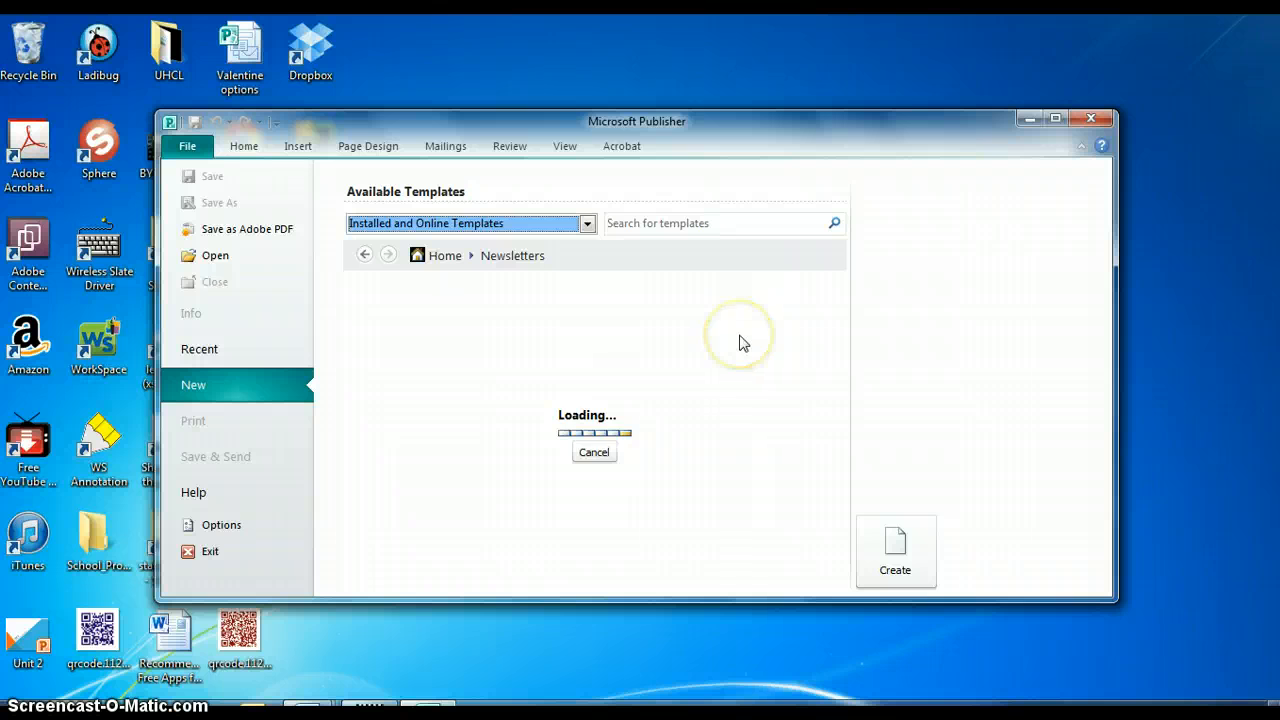
click(1055, 118)
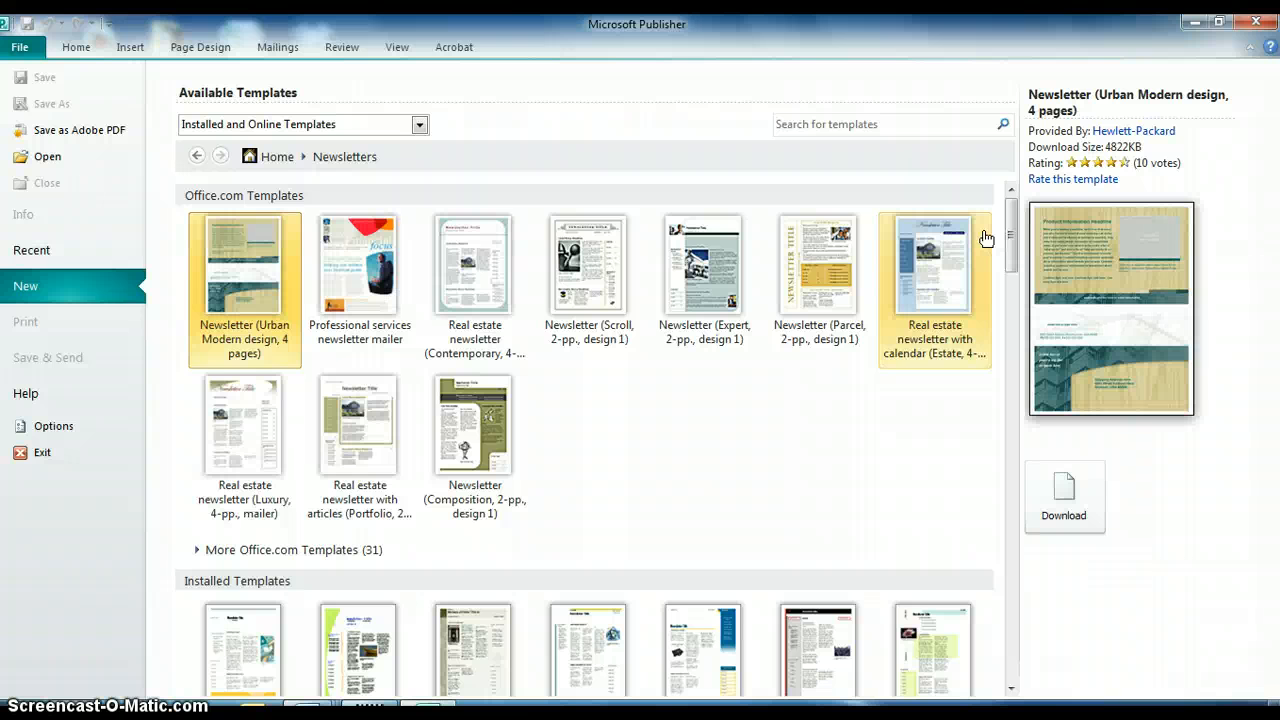
Create a publication from the Office.com template Newsletter (Expert, 2-pp., design 1)
click(826, 321)
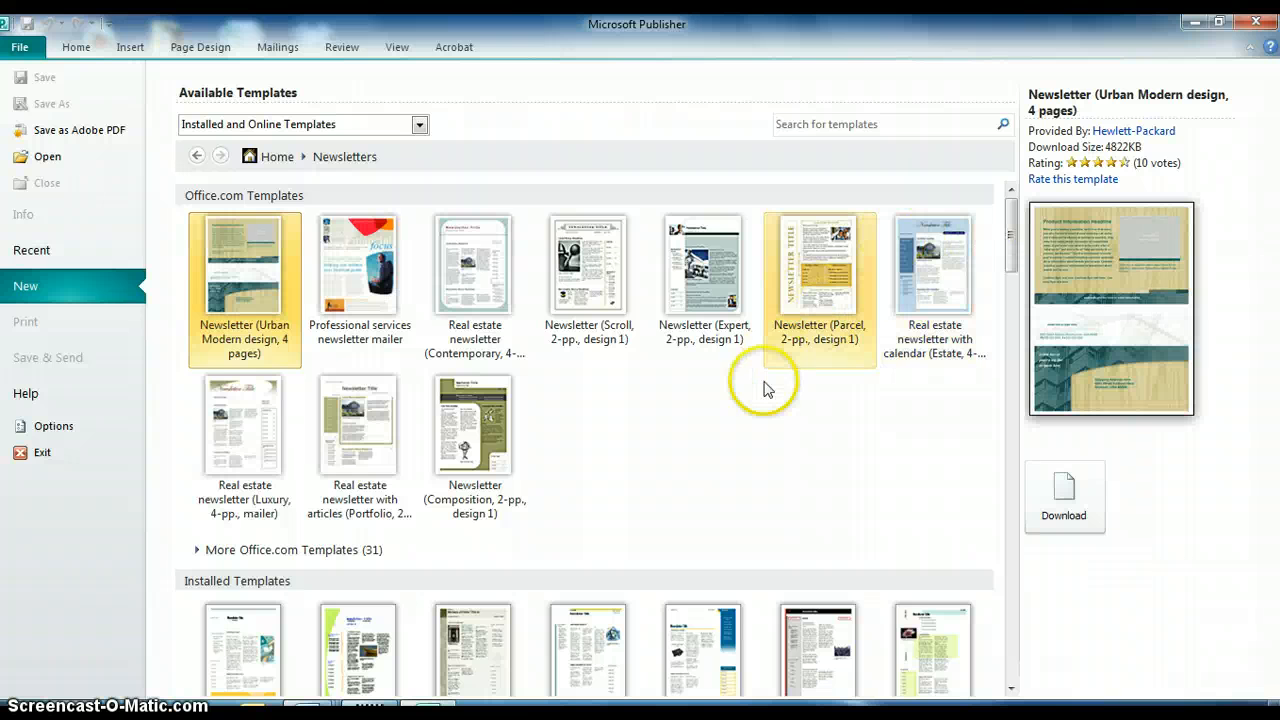
click(968, 332)
click(1012, 257)
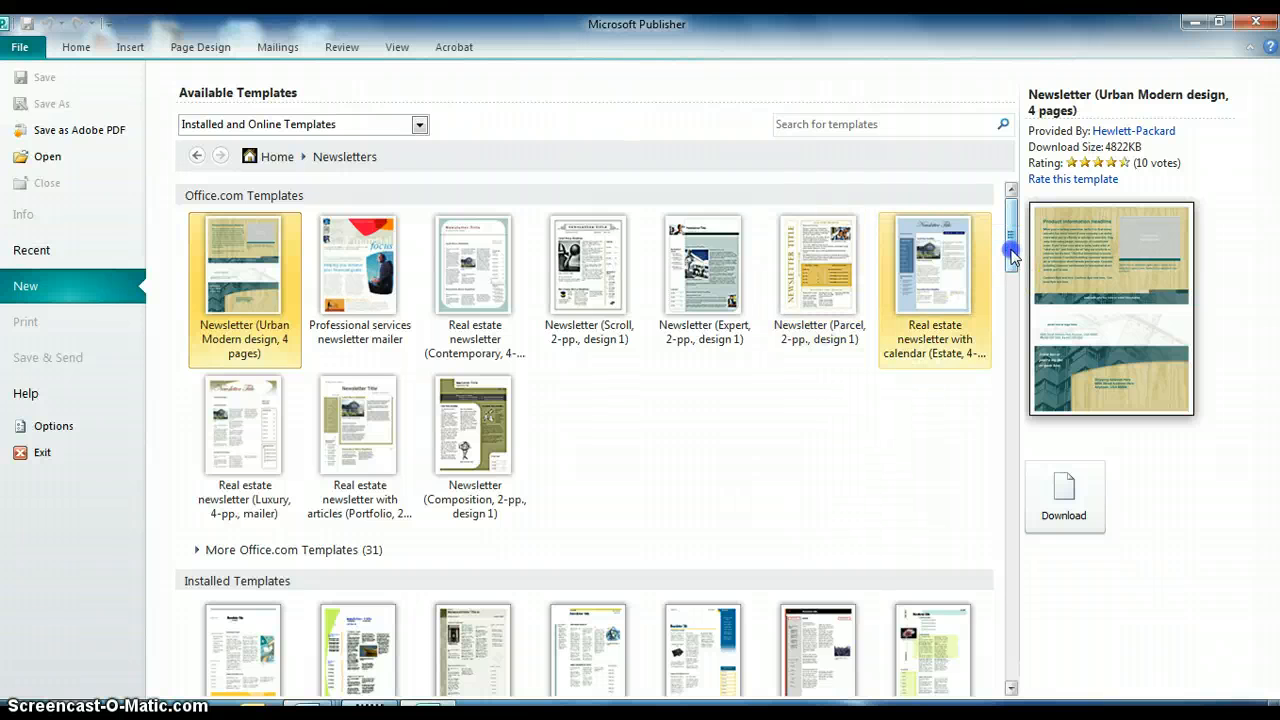
mouse_move(1012, 257)
mouse_down()
mouse_move(1008, 268)
mouse_move(1010, 247)
mouse_up()
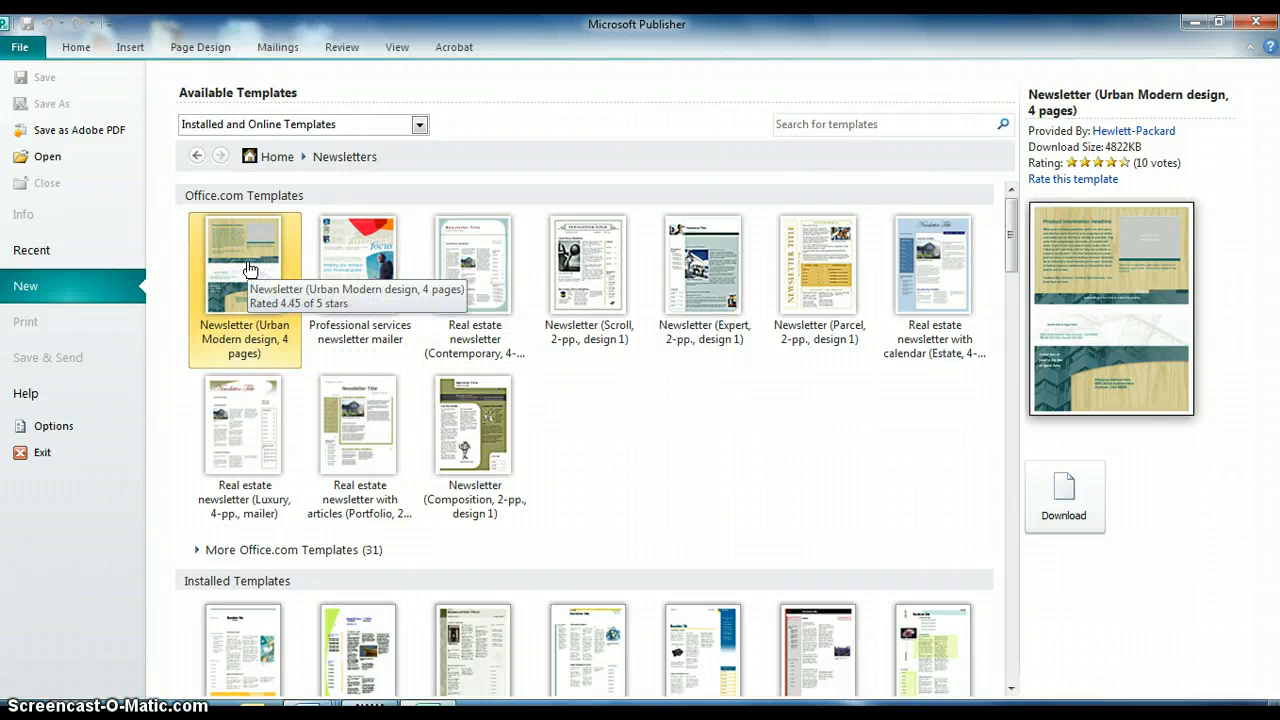
click(722, 262)
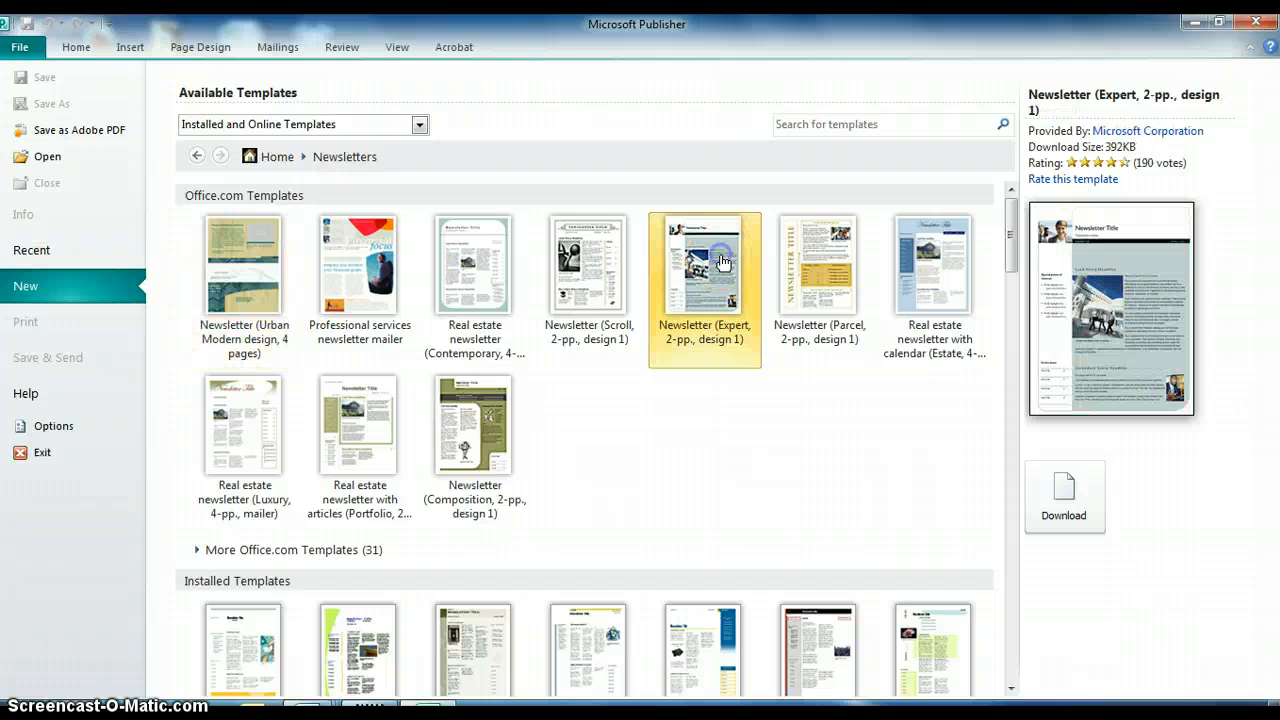
double_click(722, 262)
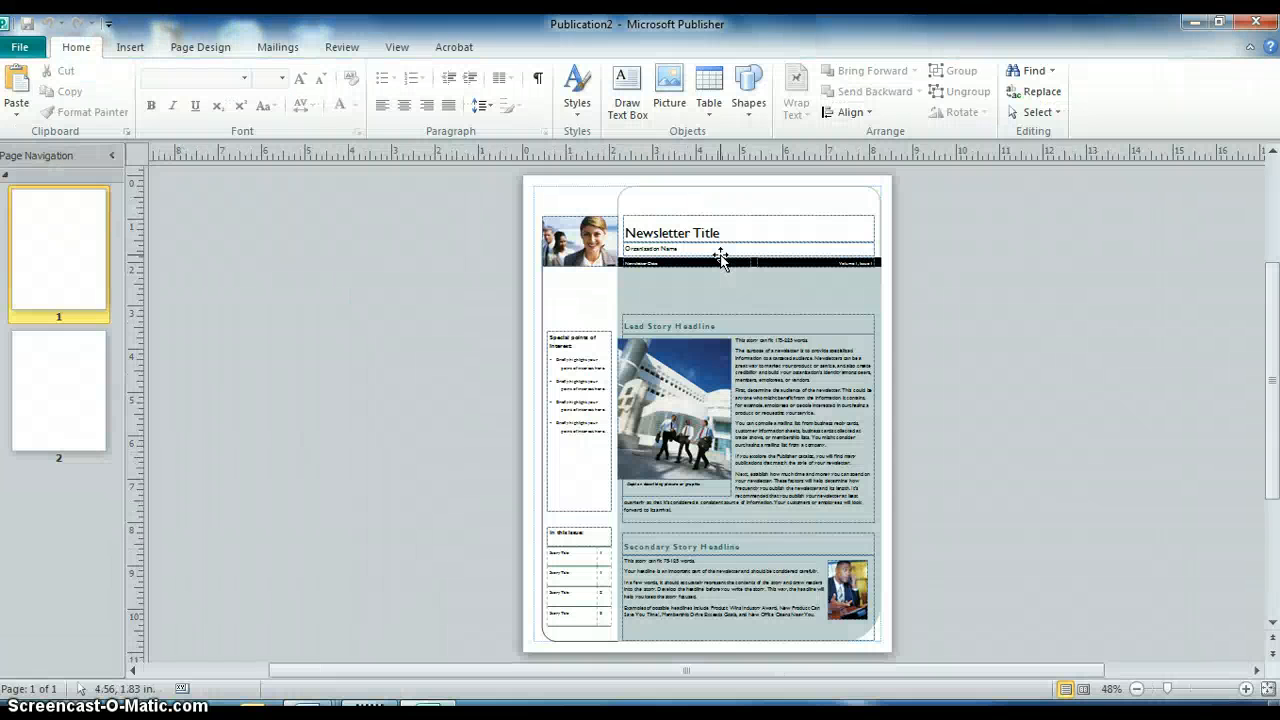
Replace the newsletter title placeholder on page 1 with "Project Wild"
click(688, 233)
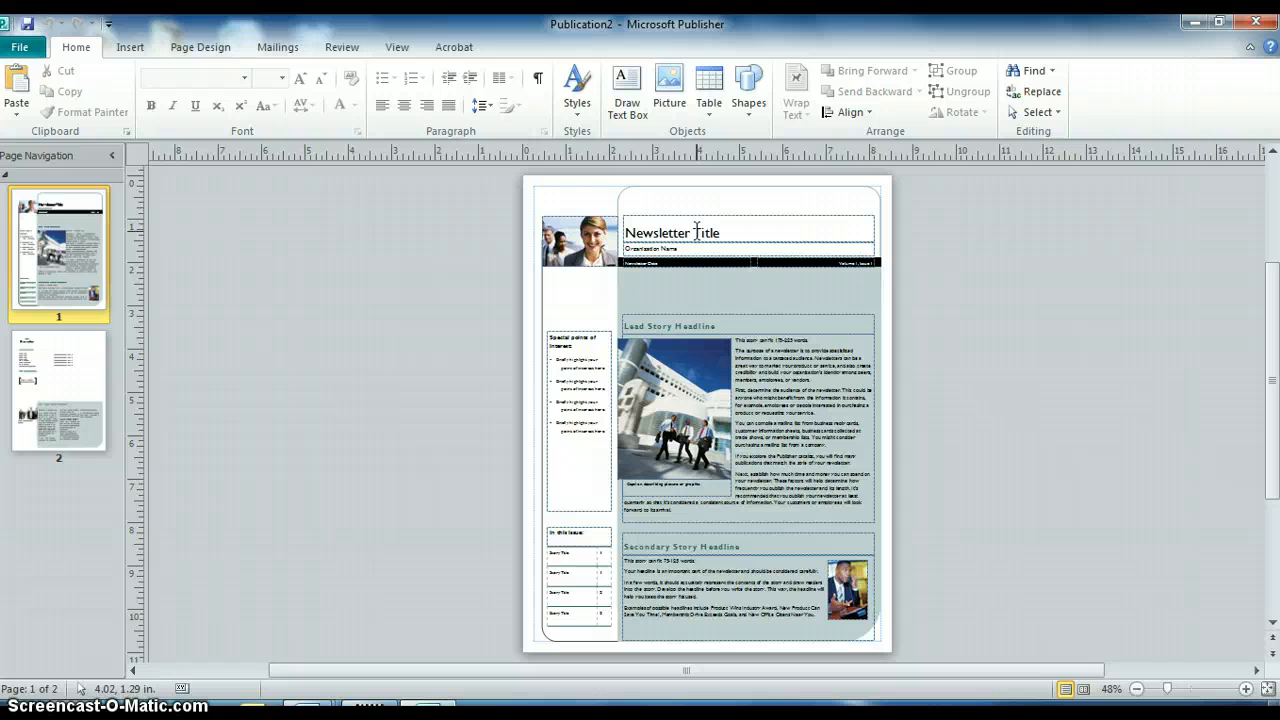
drag(730, 231, 628, 232)
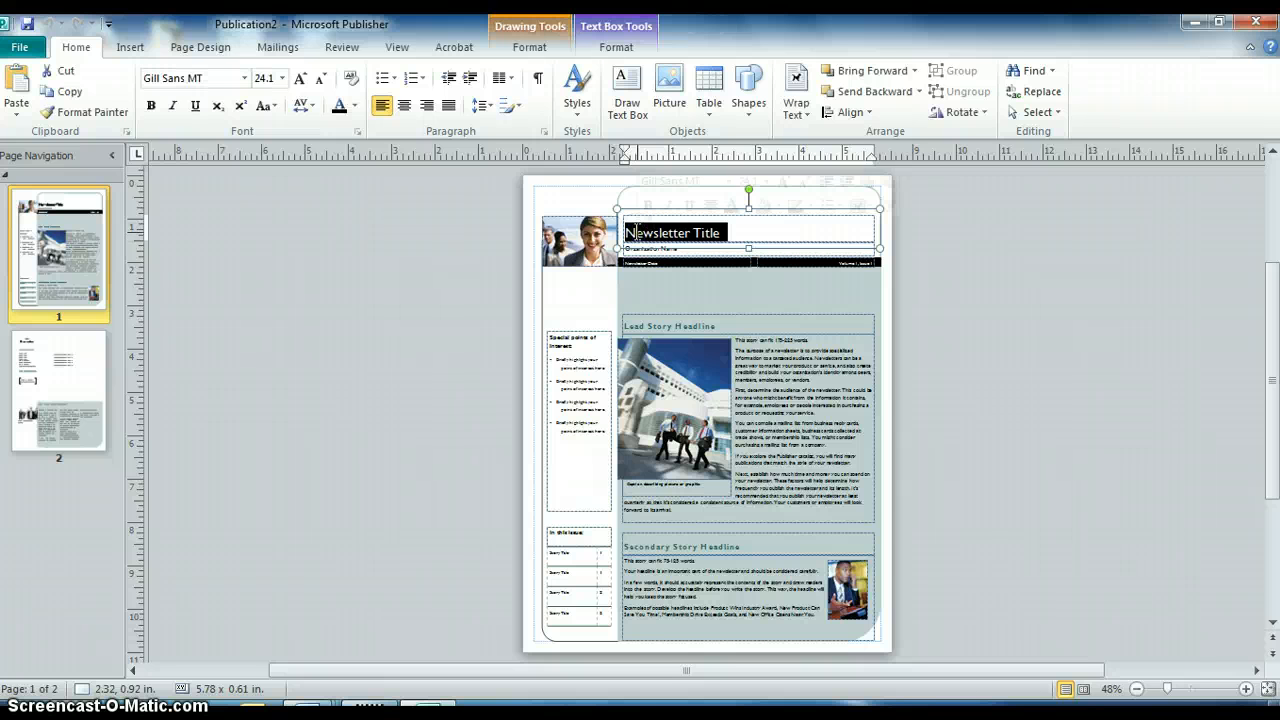
drag(628, 232, 725, 240)
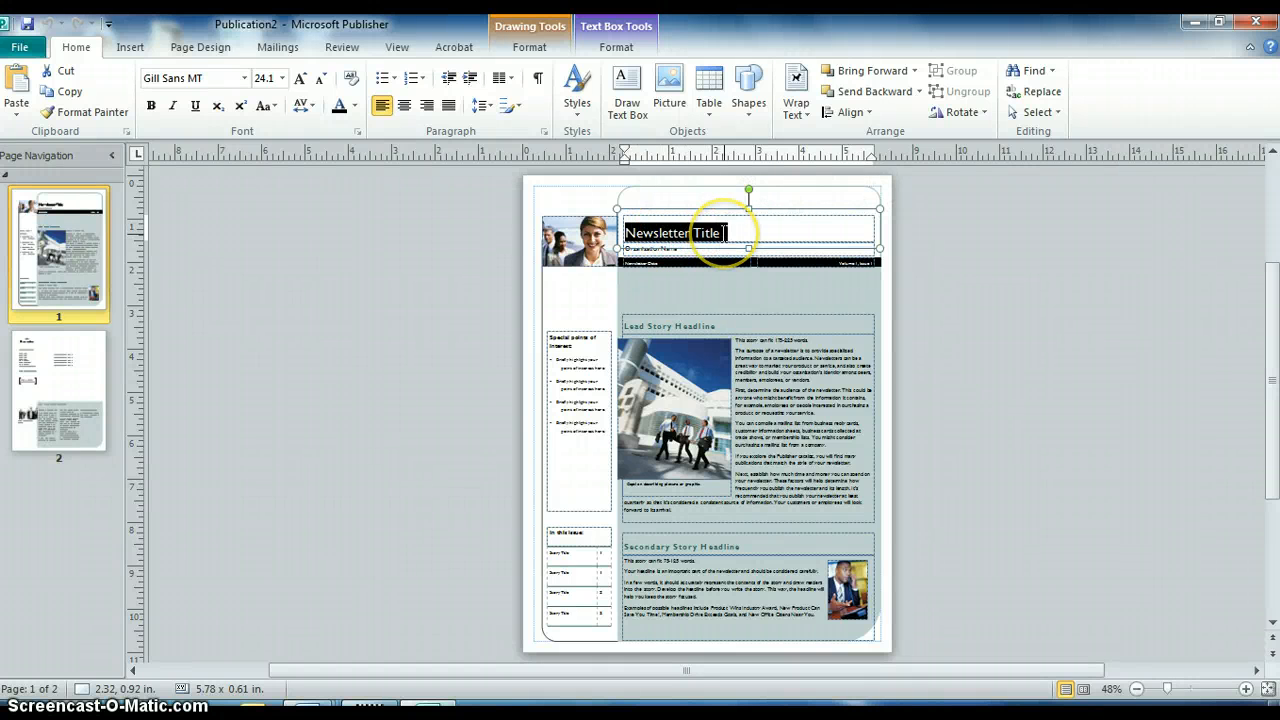
text(Pro)
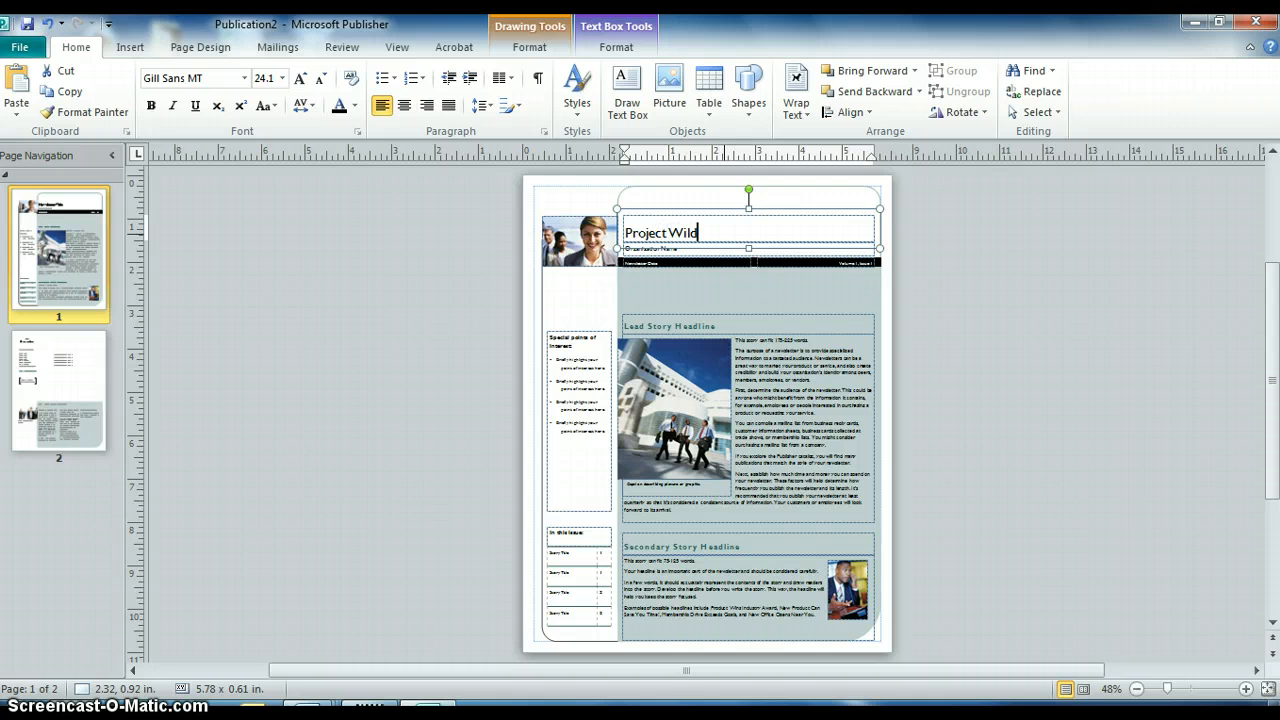
text(ject Wild)
Search the clip art for "tiger" and replace the picture beside the title with the image of an orange tiger standing in grass
click(590, 238)
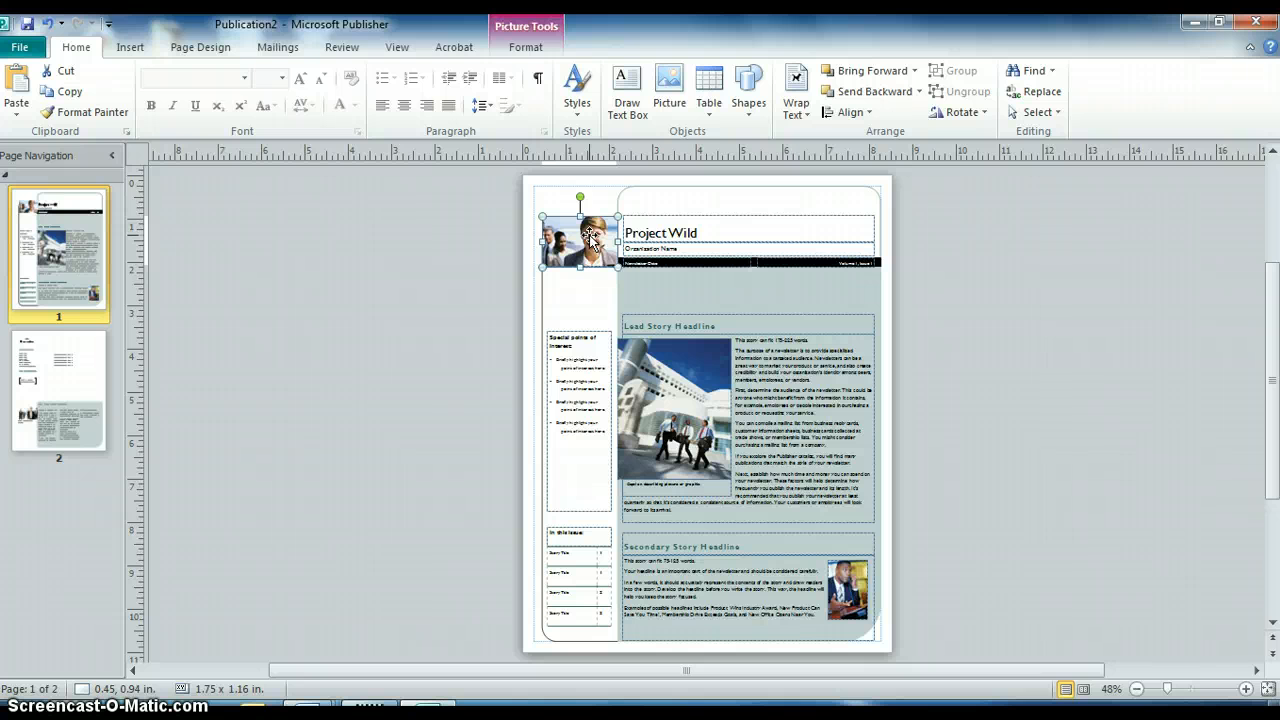
click(588, 240)
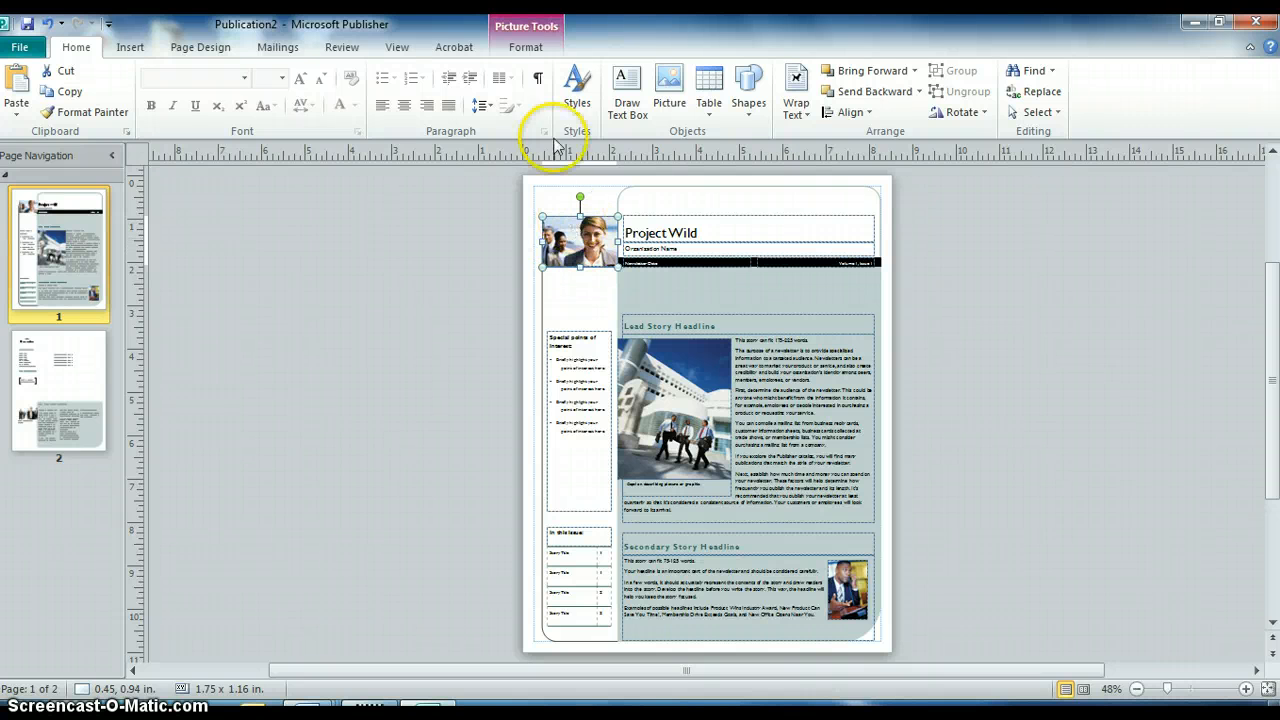
click(128, 47)
click(201, 97)
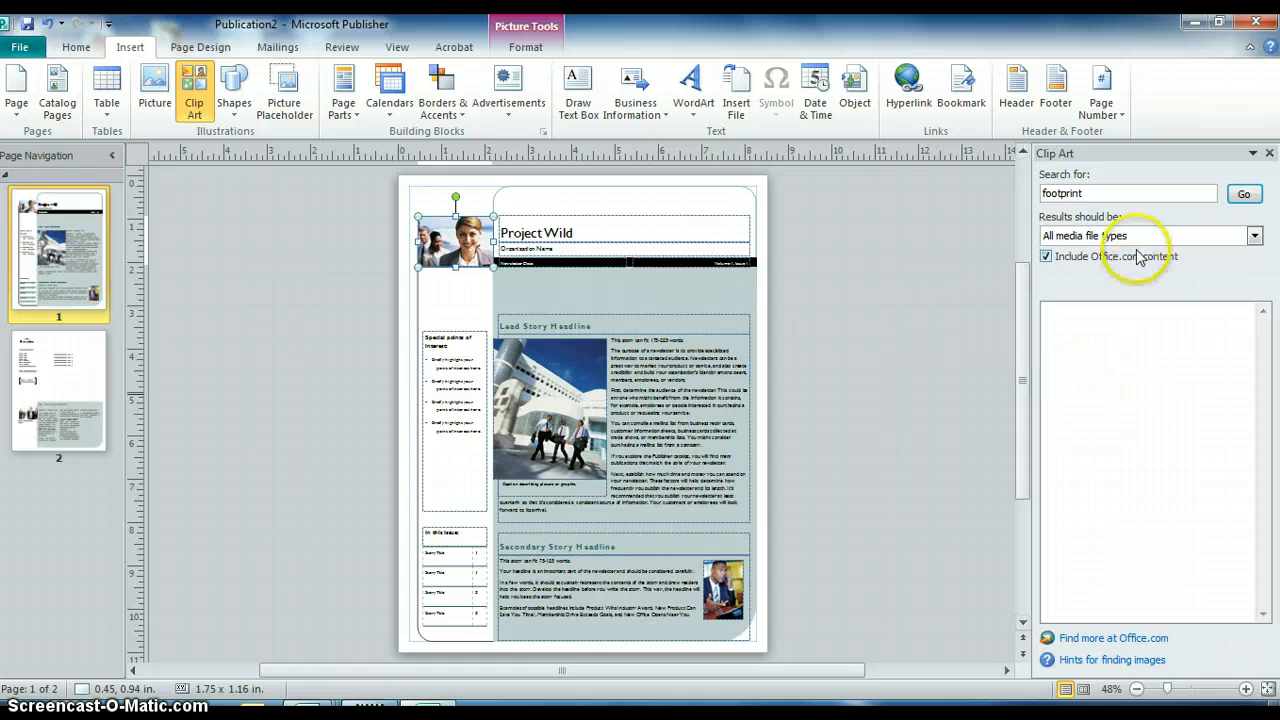
double_click(1140, 192)
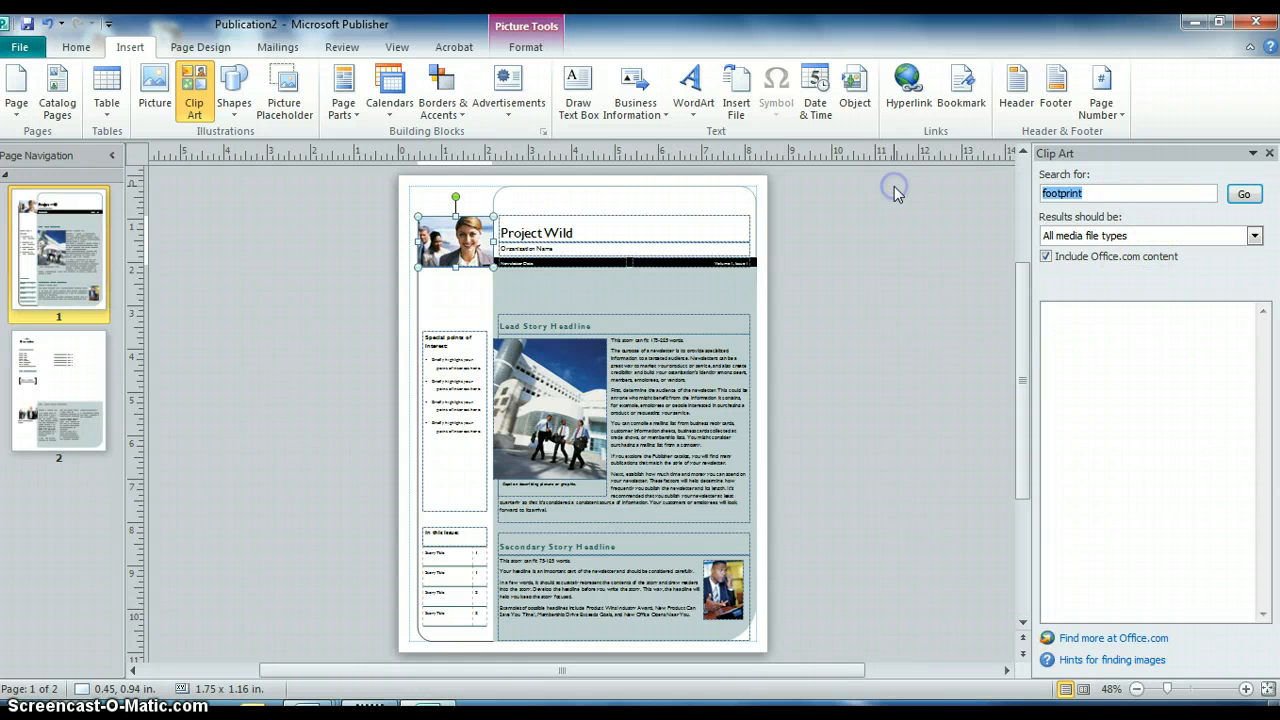
text(tiger)
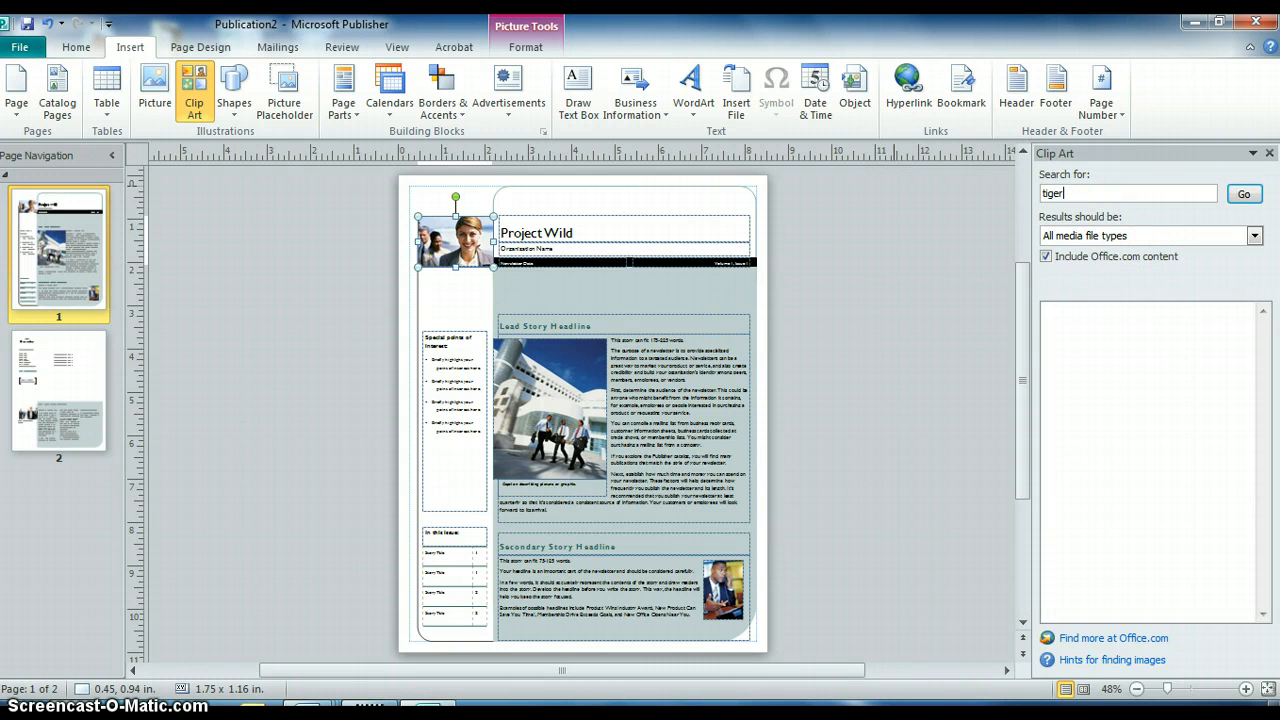
key(Return)
click(1017, 372)
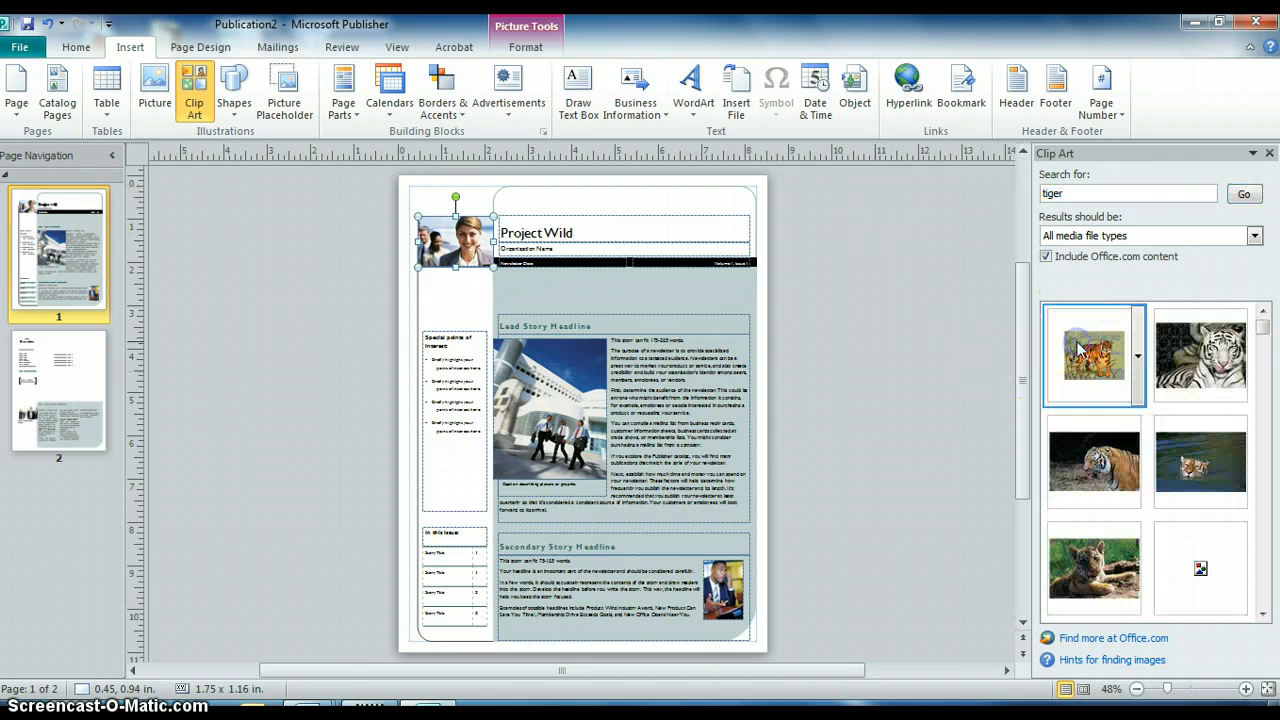
drag(1077, 346, 446, 250)
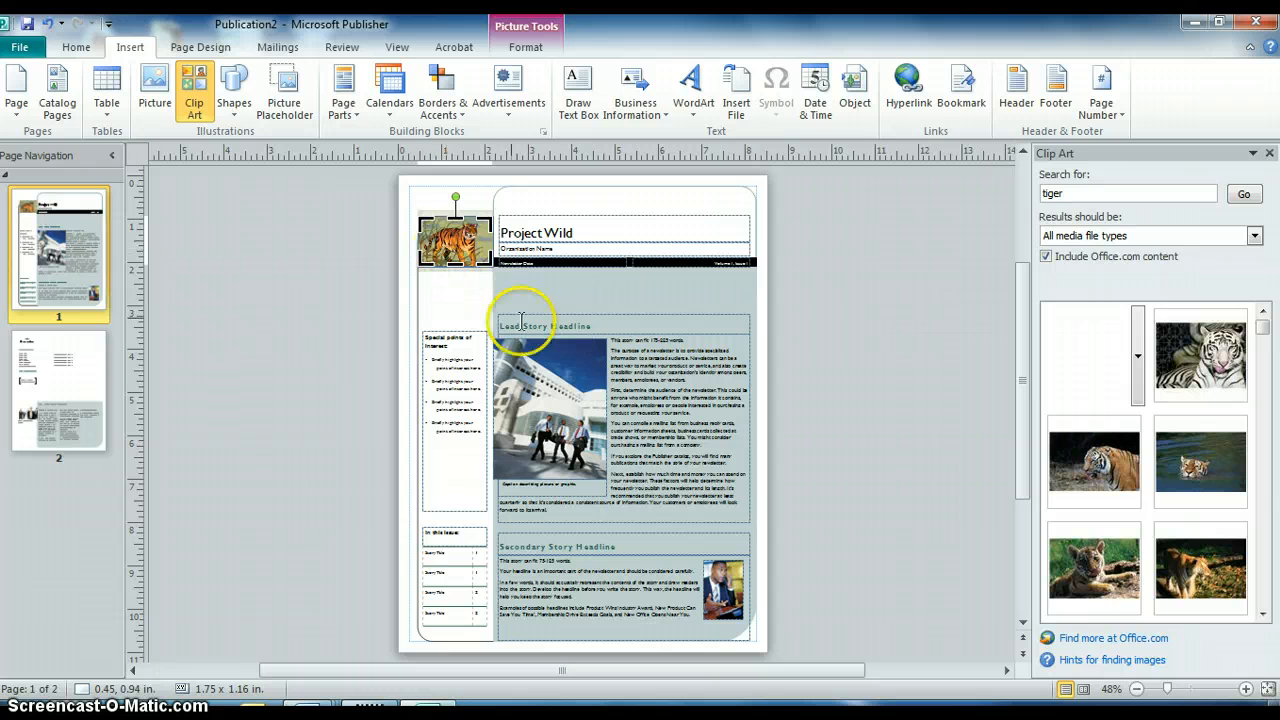
Review the lead story headline and body text box on page 1 and the layout of page 2
drag(593, 326, 570, 324)
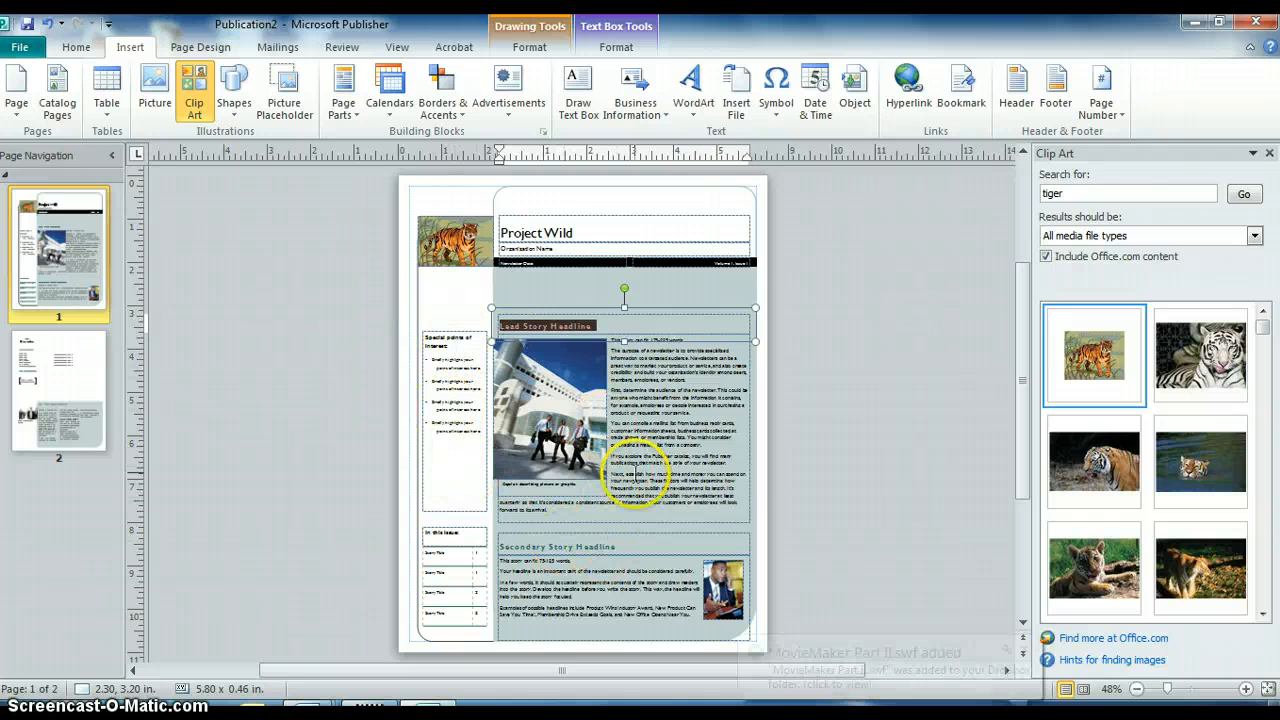
click(72, 374)
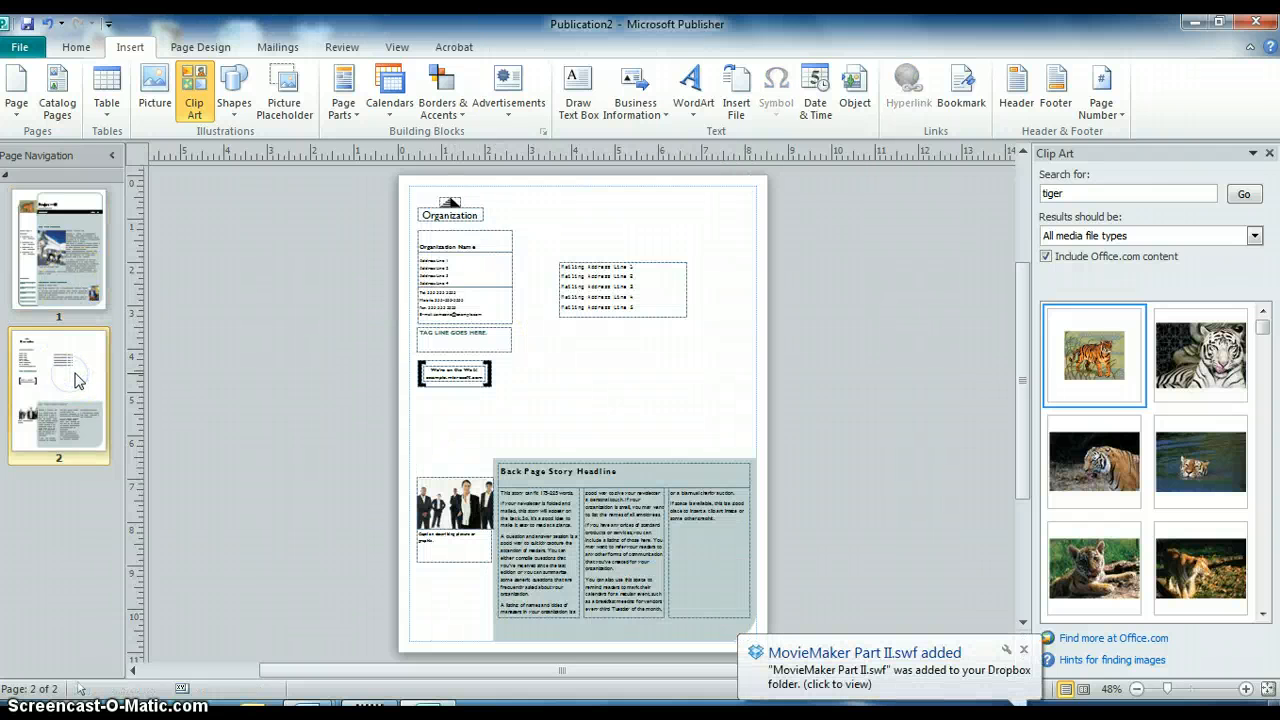
click(58, 235)
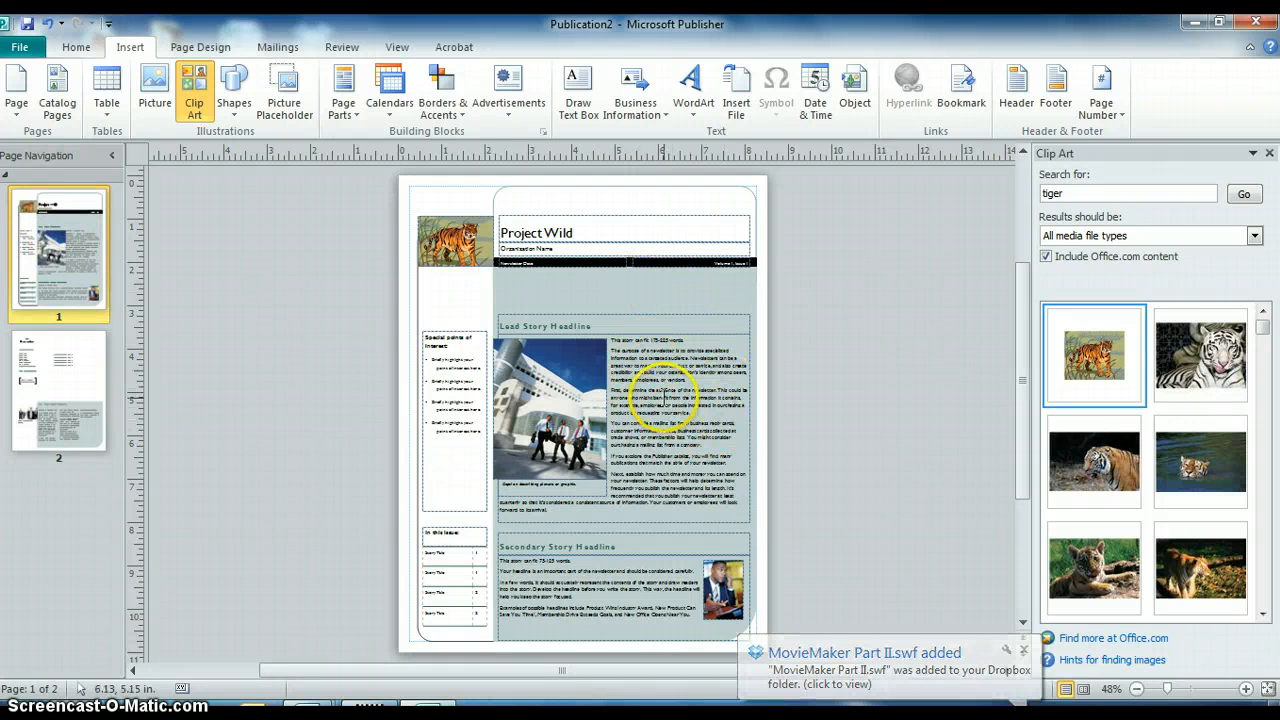
click(664, 396)
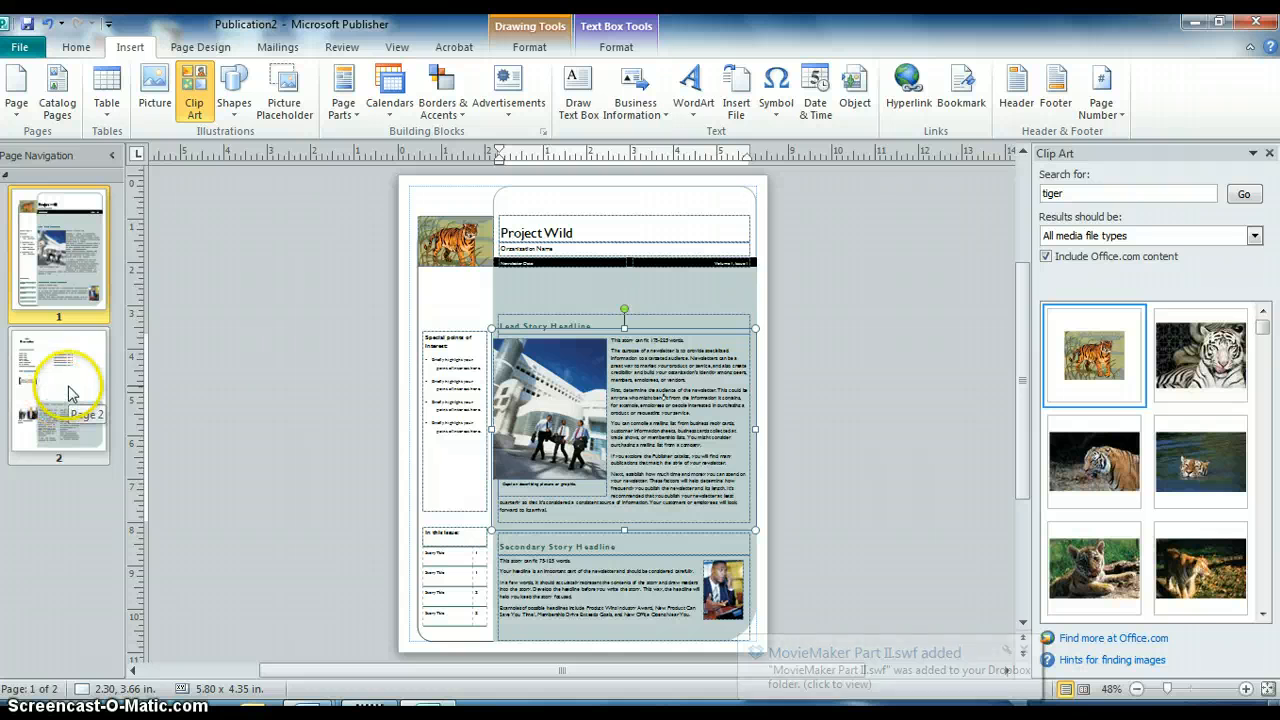
click(565, 328)
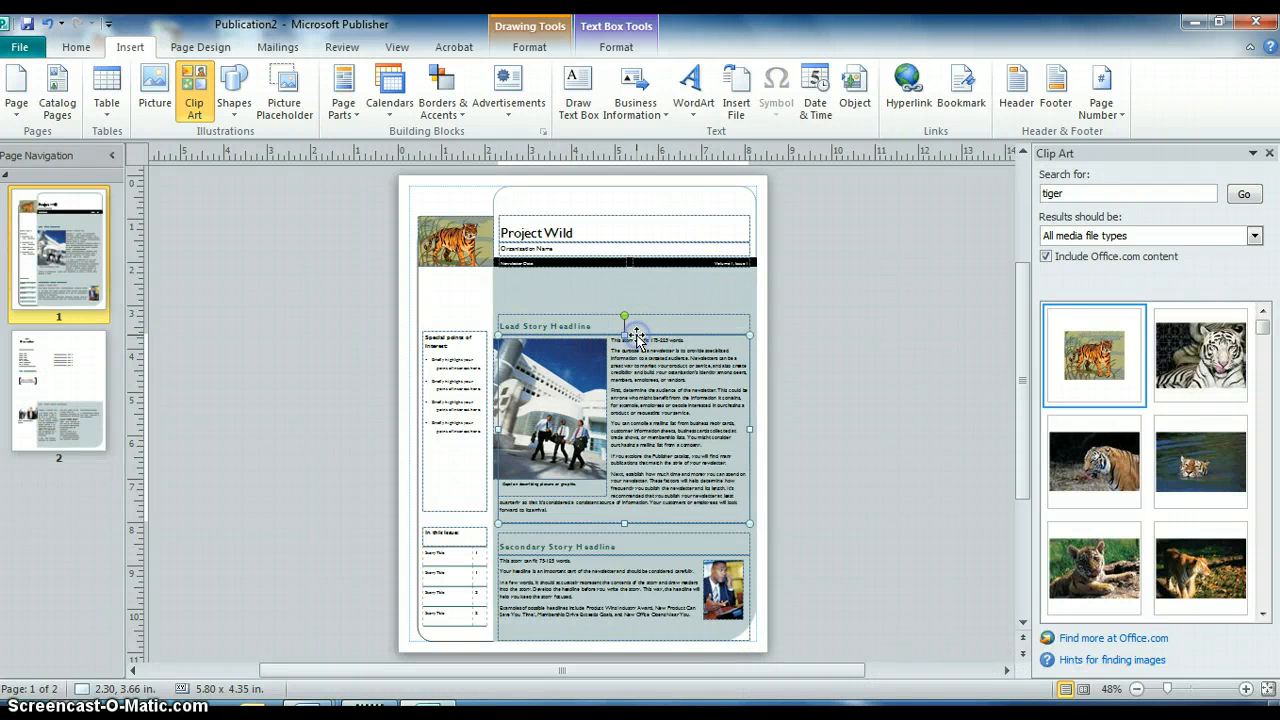
On page 2, delete the mailing address text box and draw an empty text box about 4.96 x 5.41 in. in its place
click(63, 366)
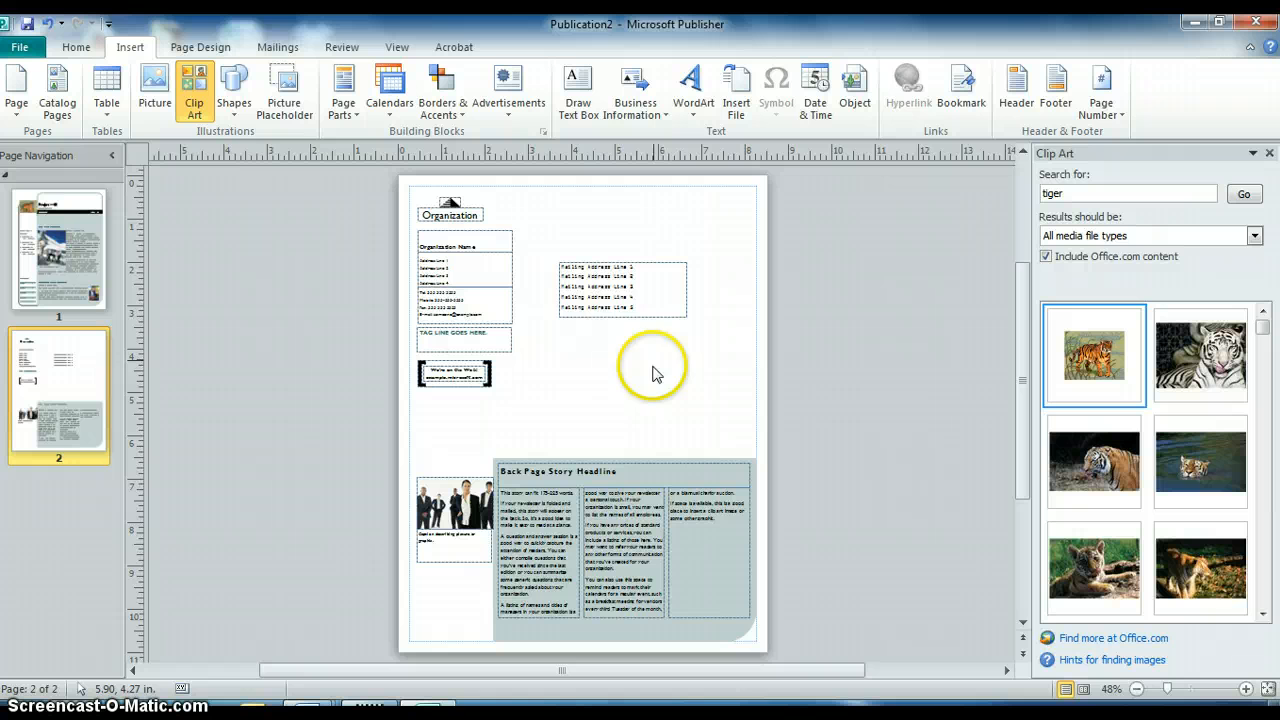
click(622, 317)
key(Delete)
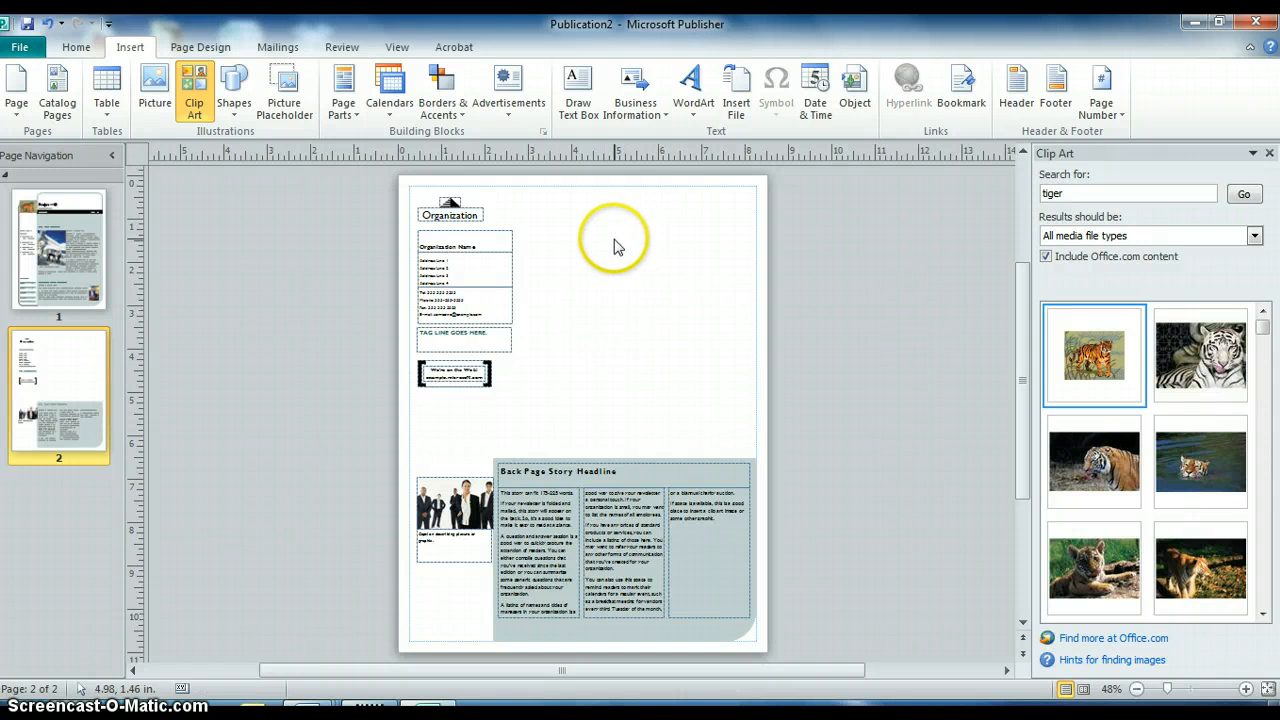
click(578, 90)
drag(529, 204, 742, 437)
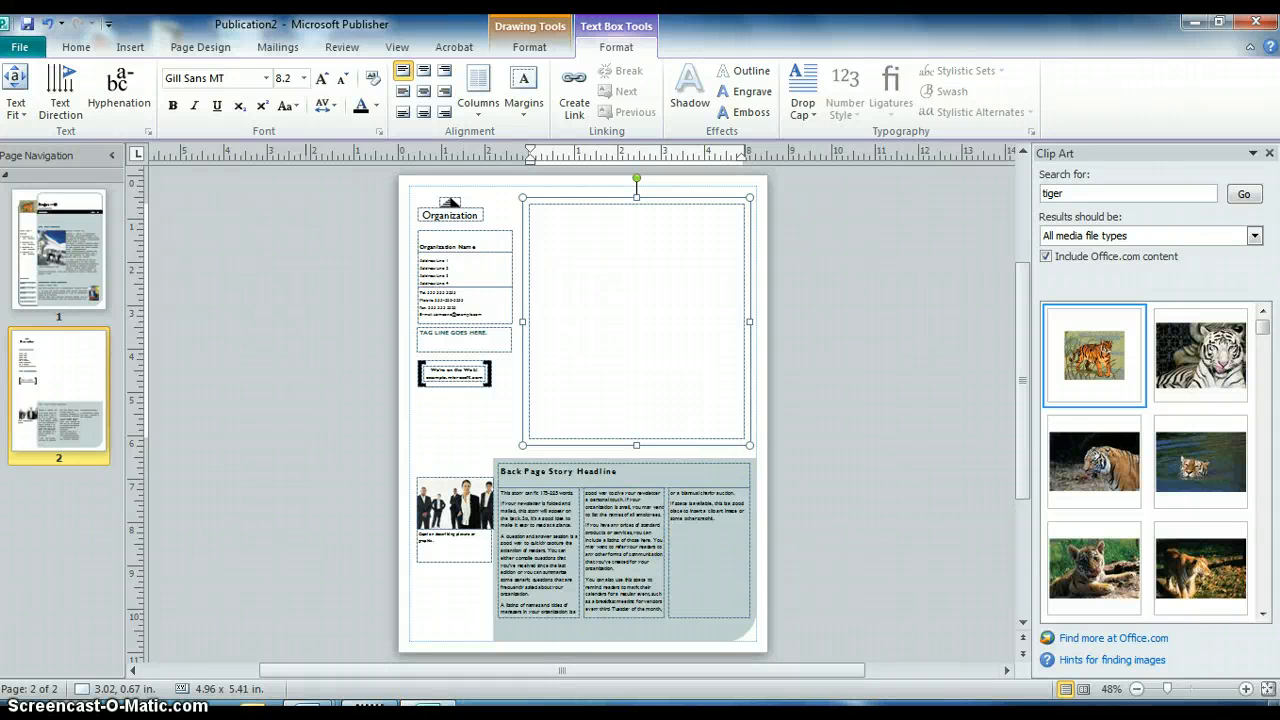
Switch to the Newsltrsample document in Microsoft Word and look through its newsletter pages
mouse_move(310, 708)
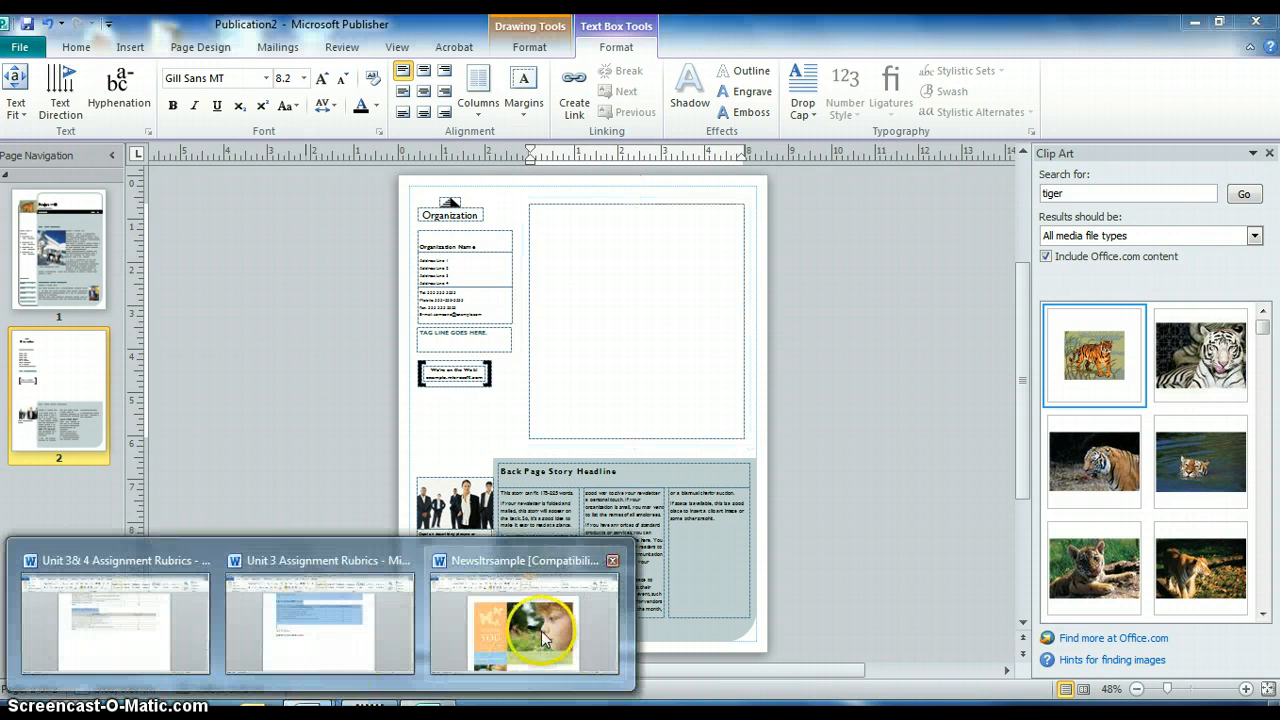
click(541, 637)
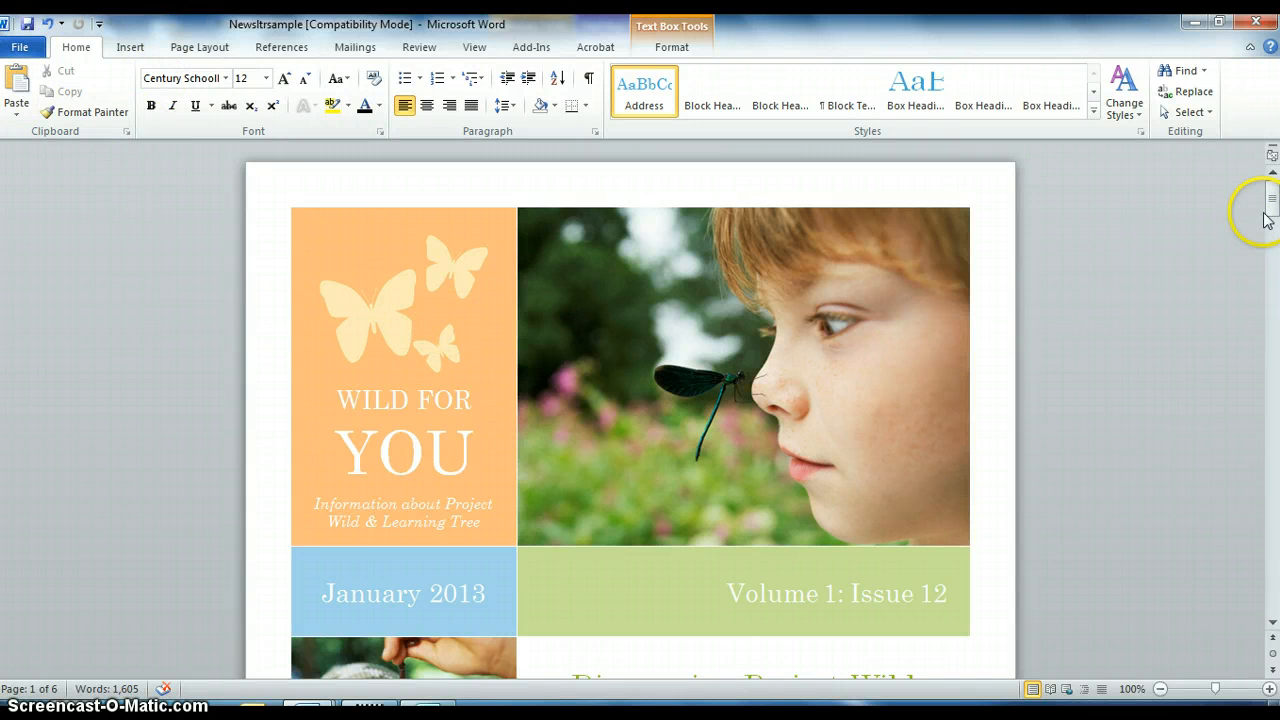
drag(1272, 205, 908, 258)
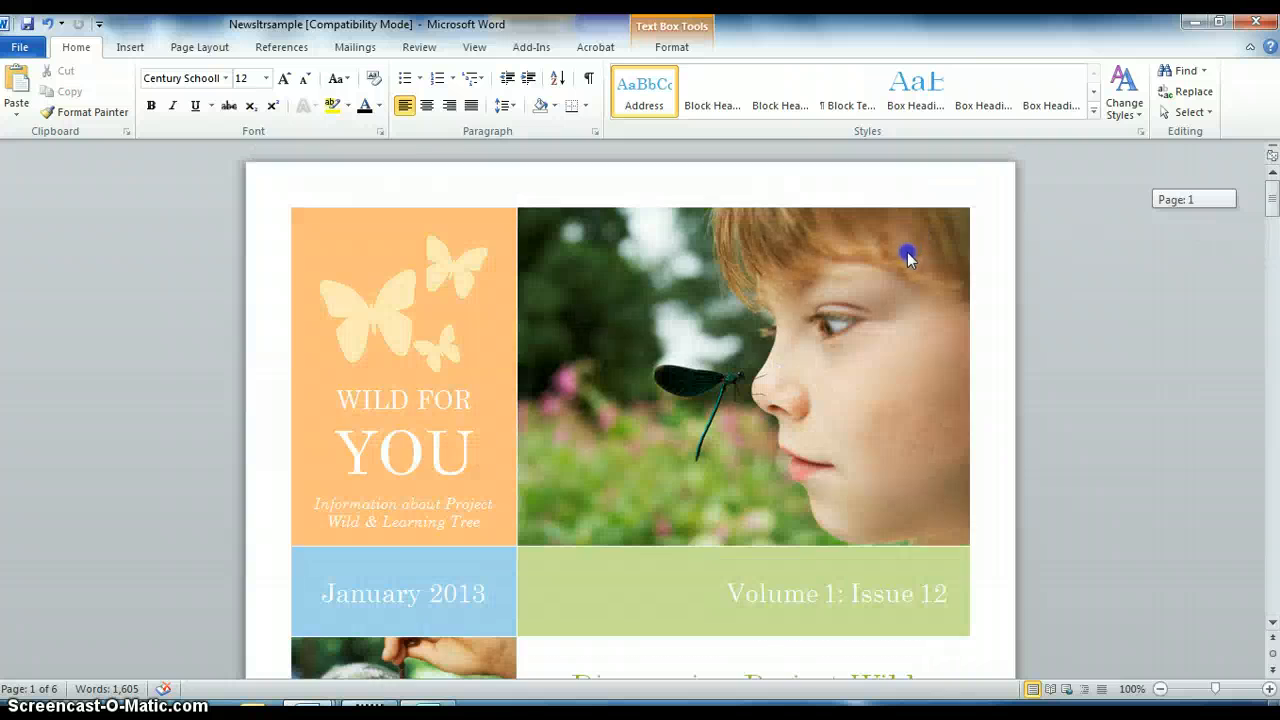
drag(1008, 248, 1197, 280)
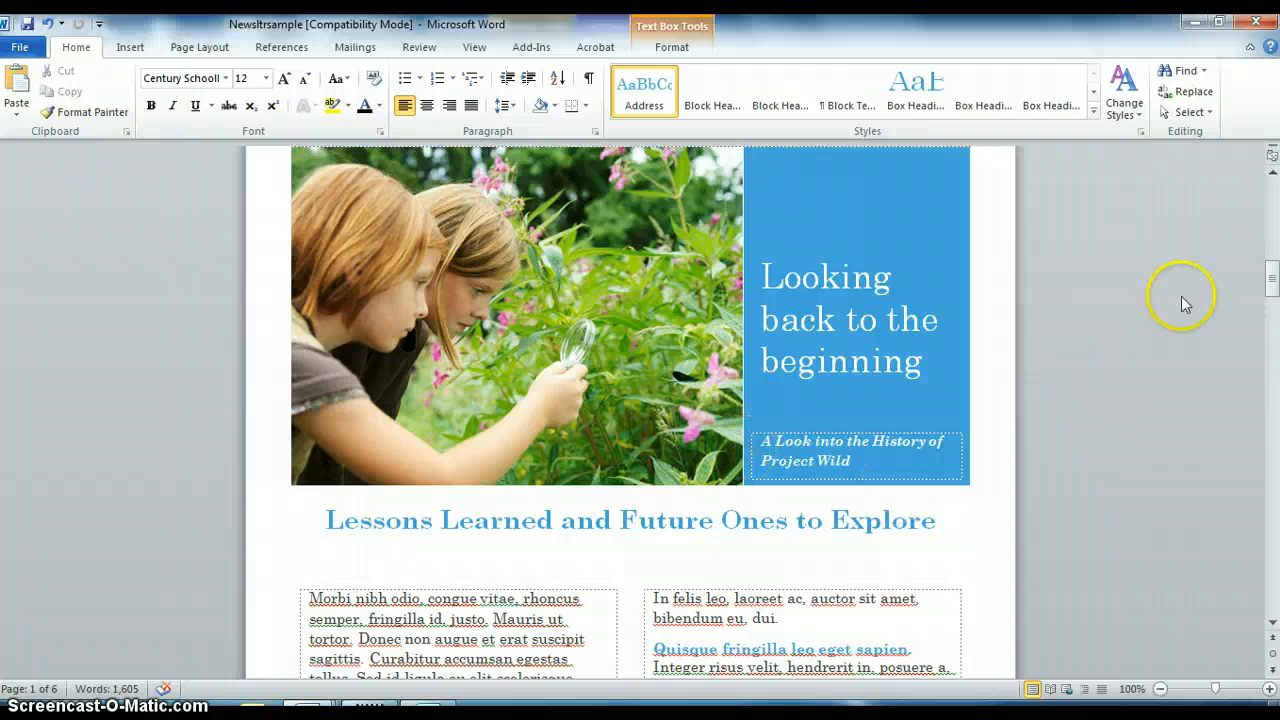
drag(1271, 268, 1272, 462)
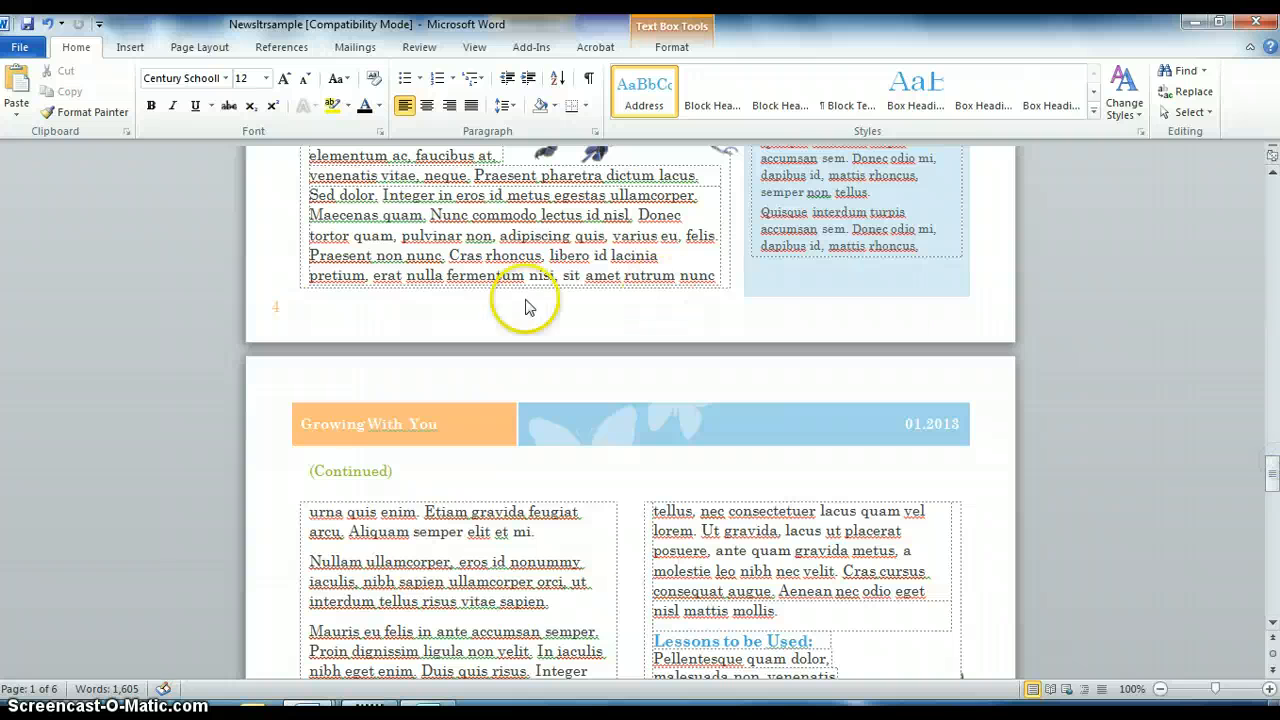
Browse the templates for a new document and open the Office.com Newsletters category
click(27, 55)
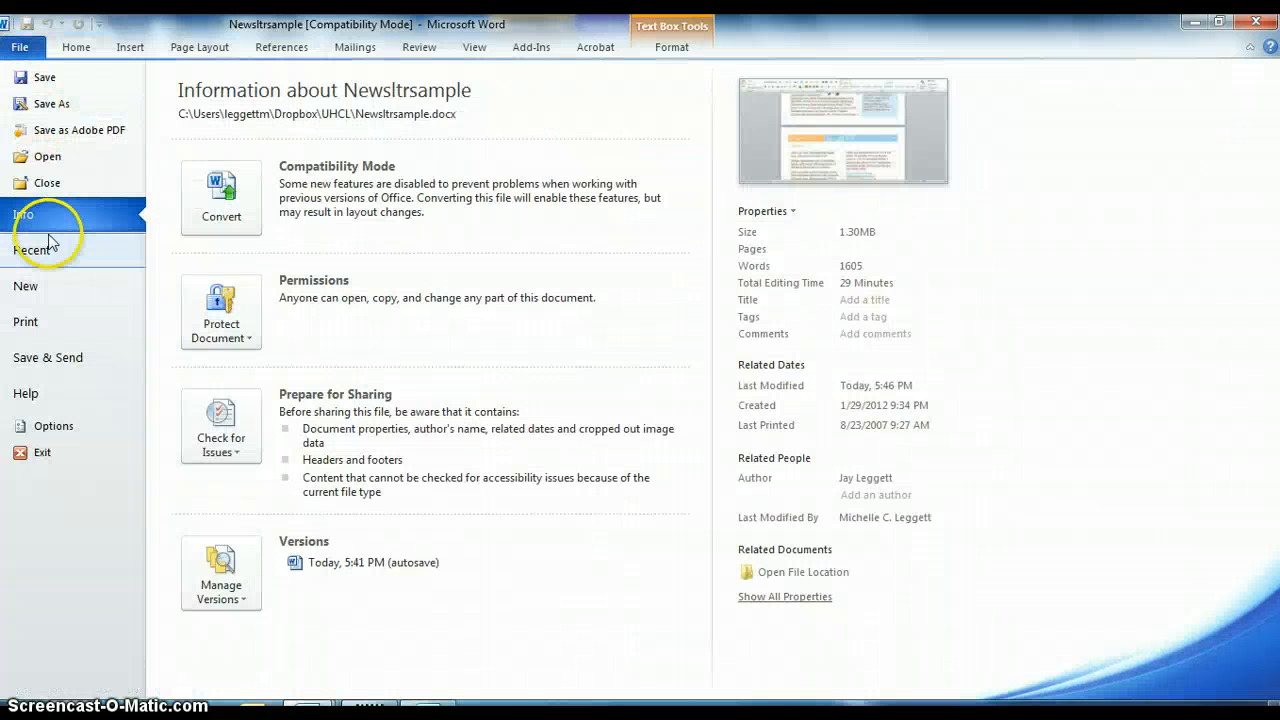
click(50, 284)
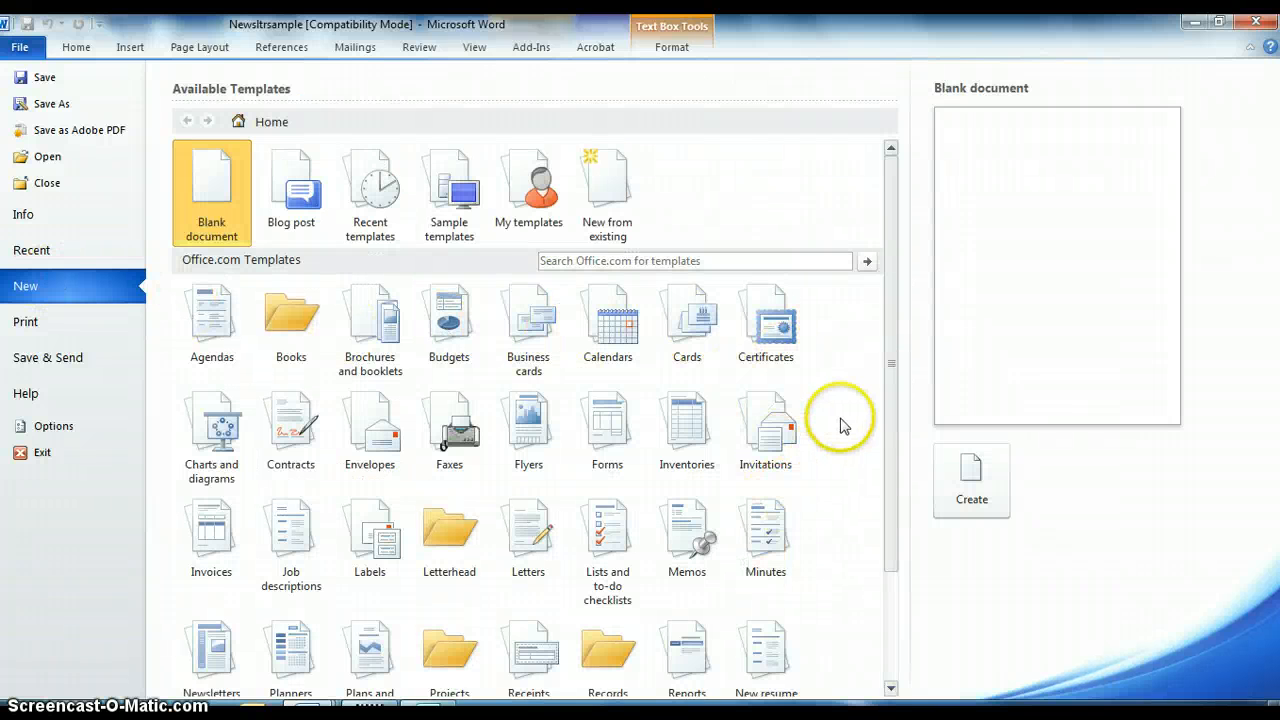
drag(884, 458, 886, 526)
click(214, 552)
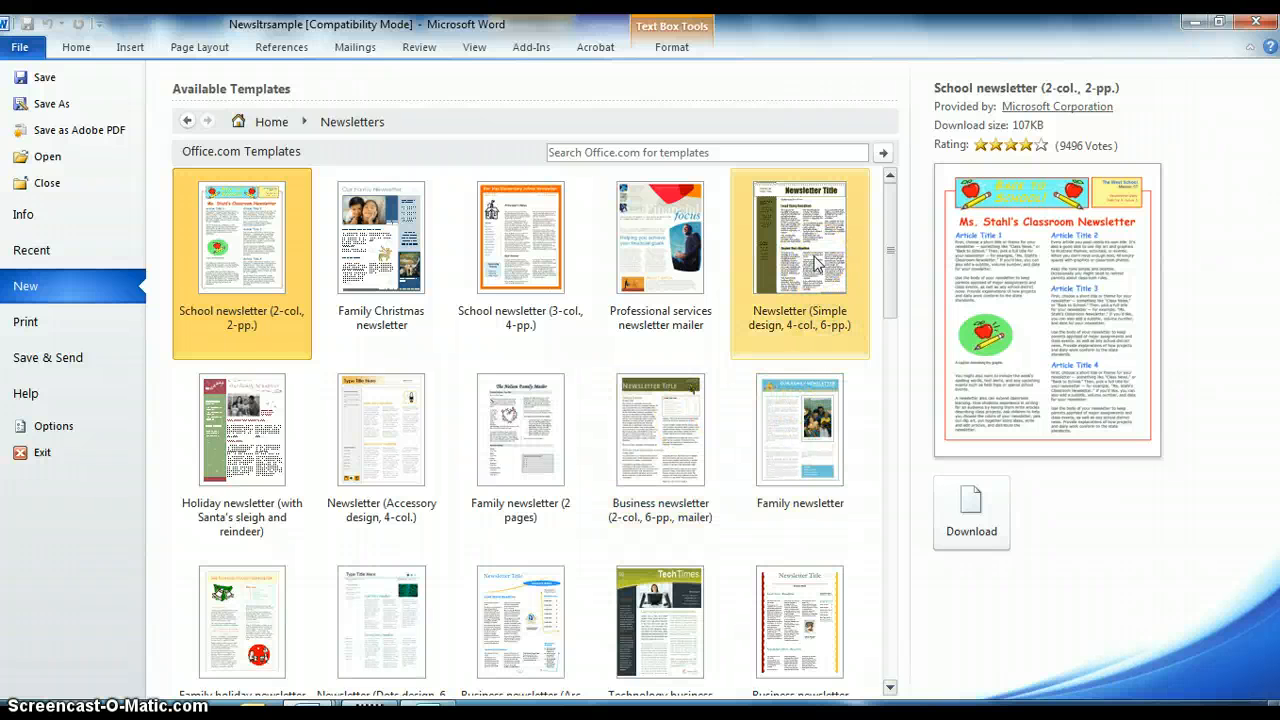
Create a document from the School newsletter (2-col., 2-pp.) template, select "Classroom Newsletter" in its title, and look at page 2
click(270, 255)
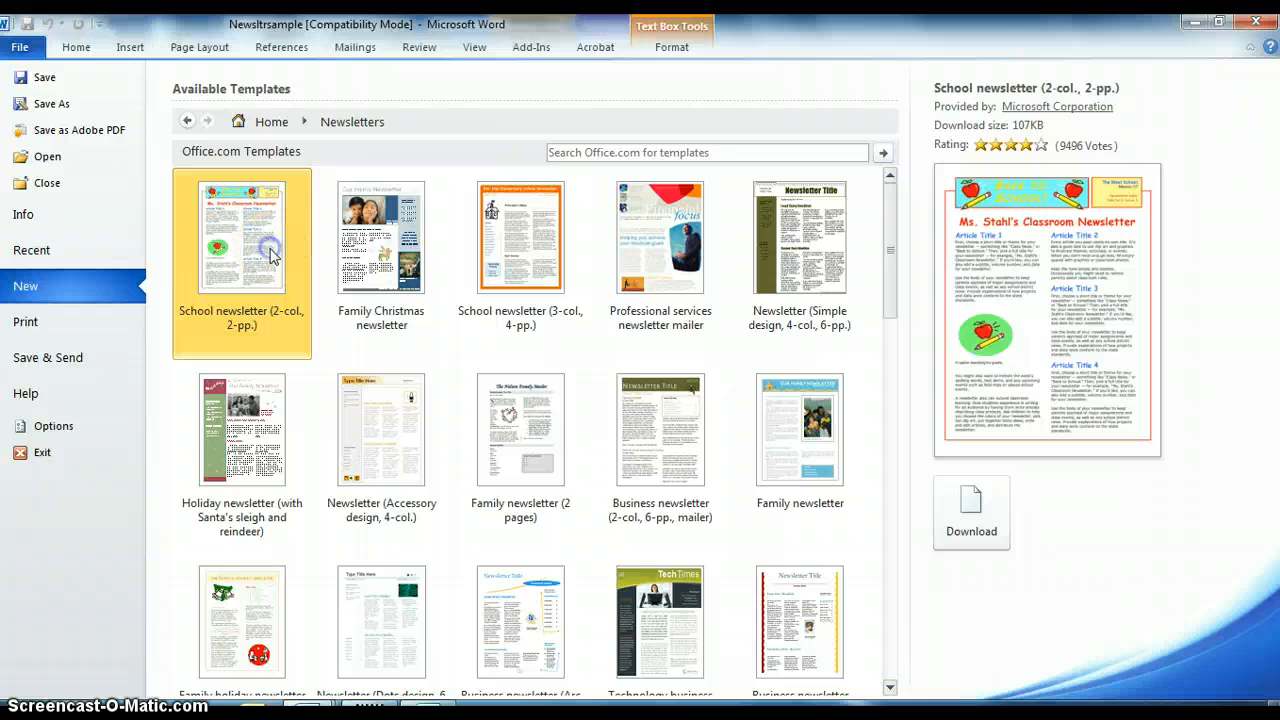
double_click(270, 255)
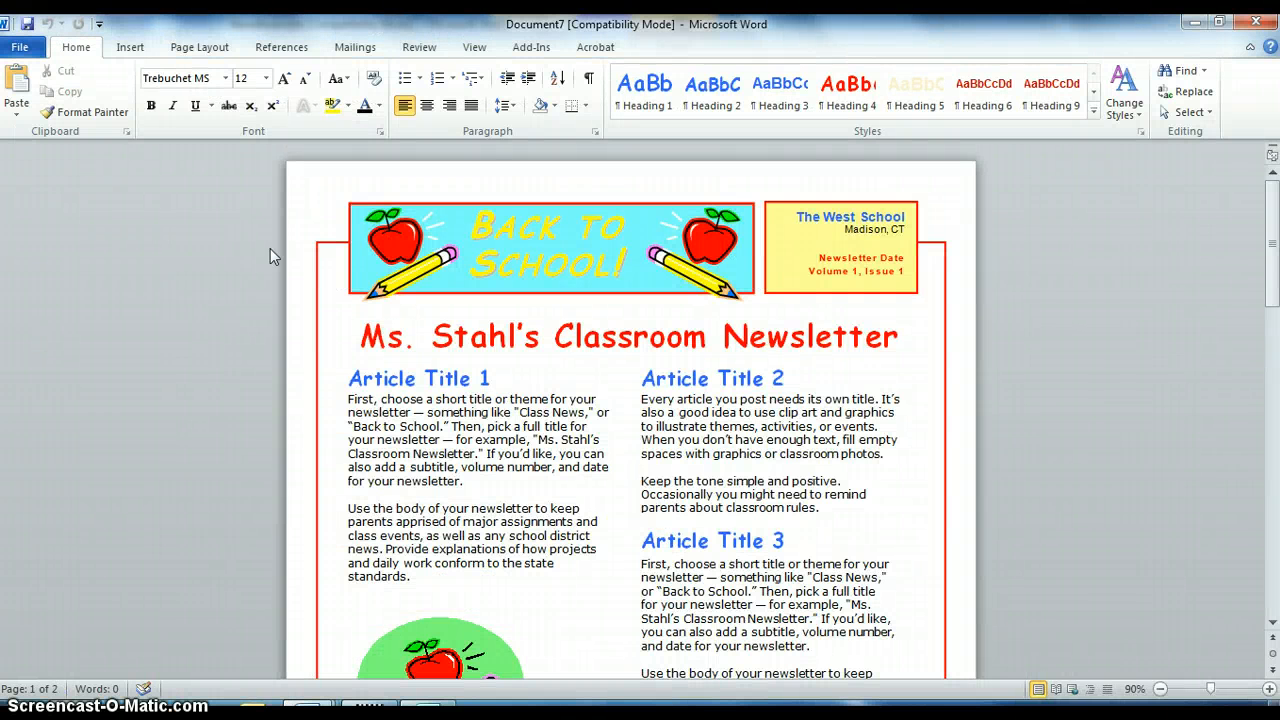
click(56, 248)
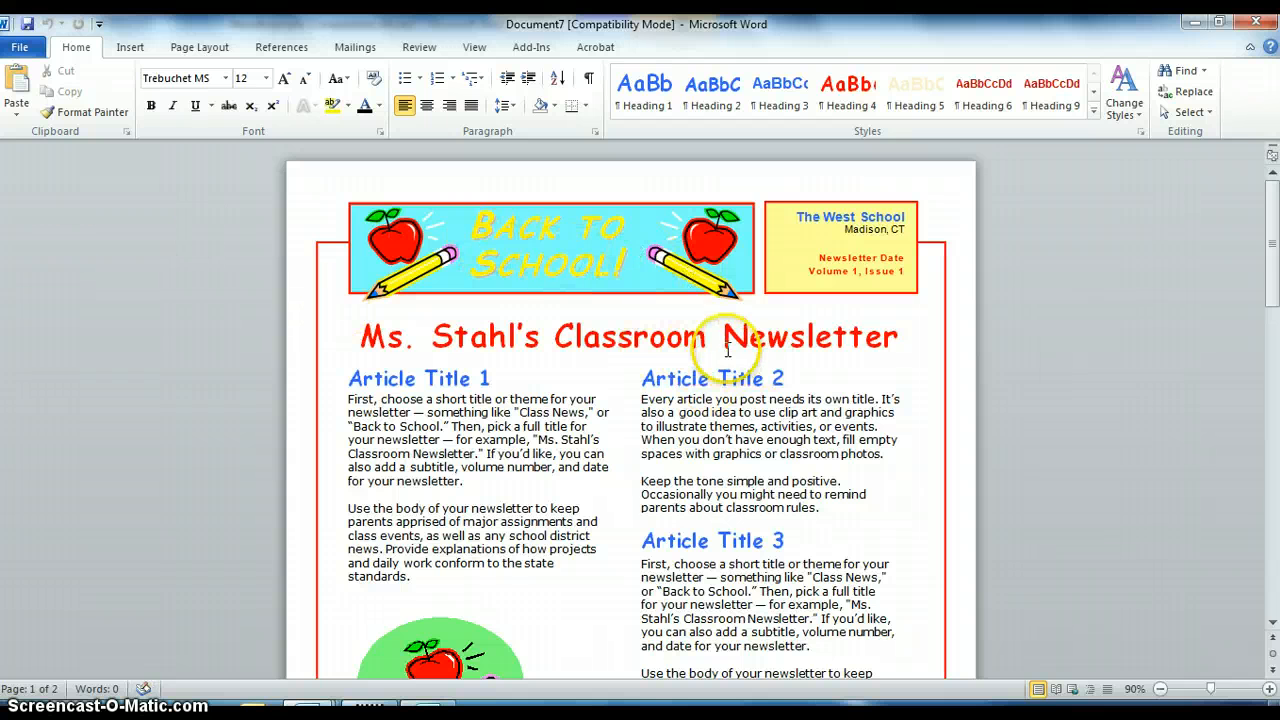
drag(657, 340, 808, 332)
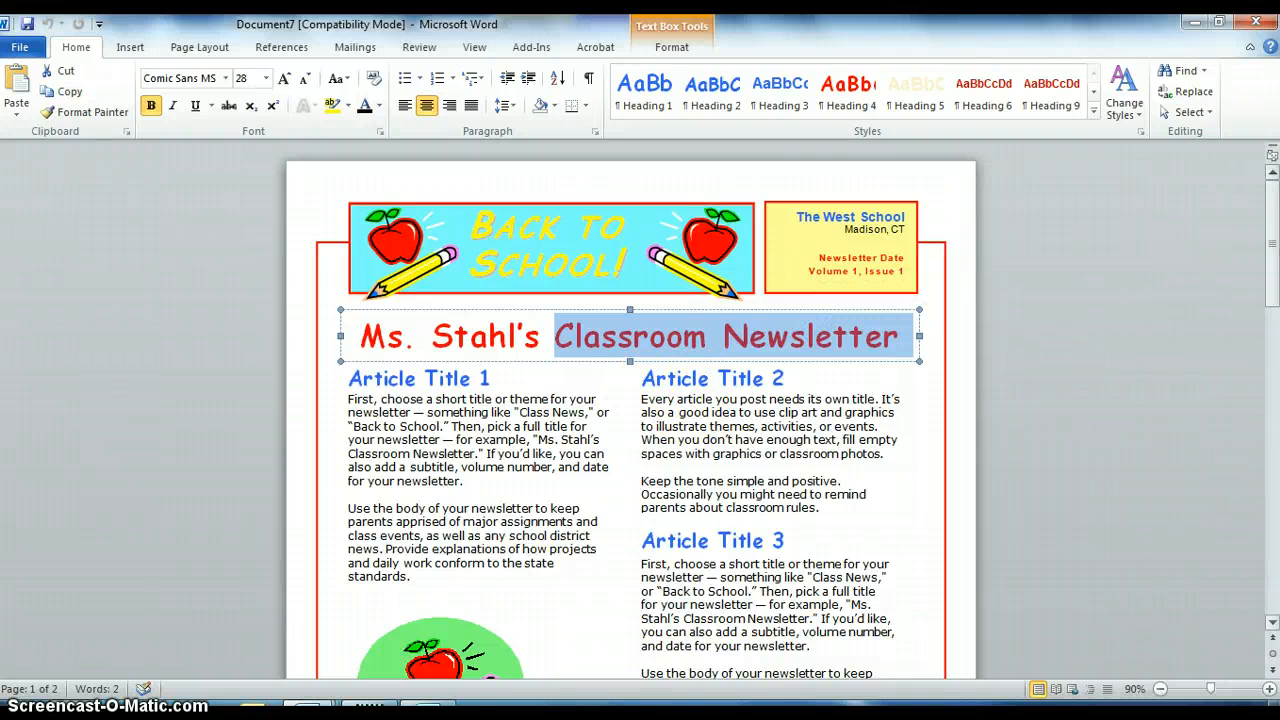
drag(1273, 243, 1273, 430)
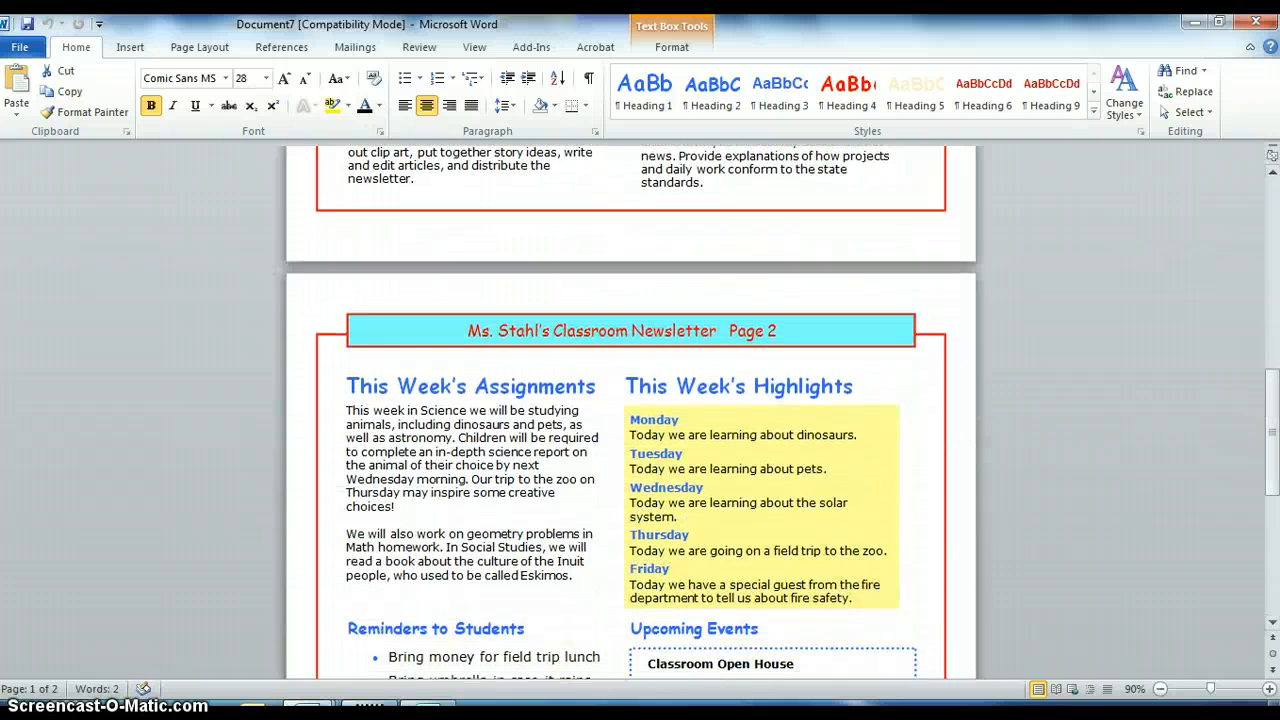
Switch back to the Newsltrsample document and view the cover at the beginning of page 1
mouse_move(345, 700)
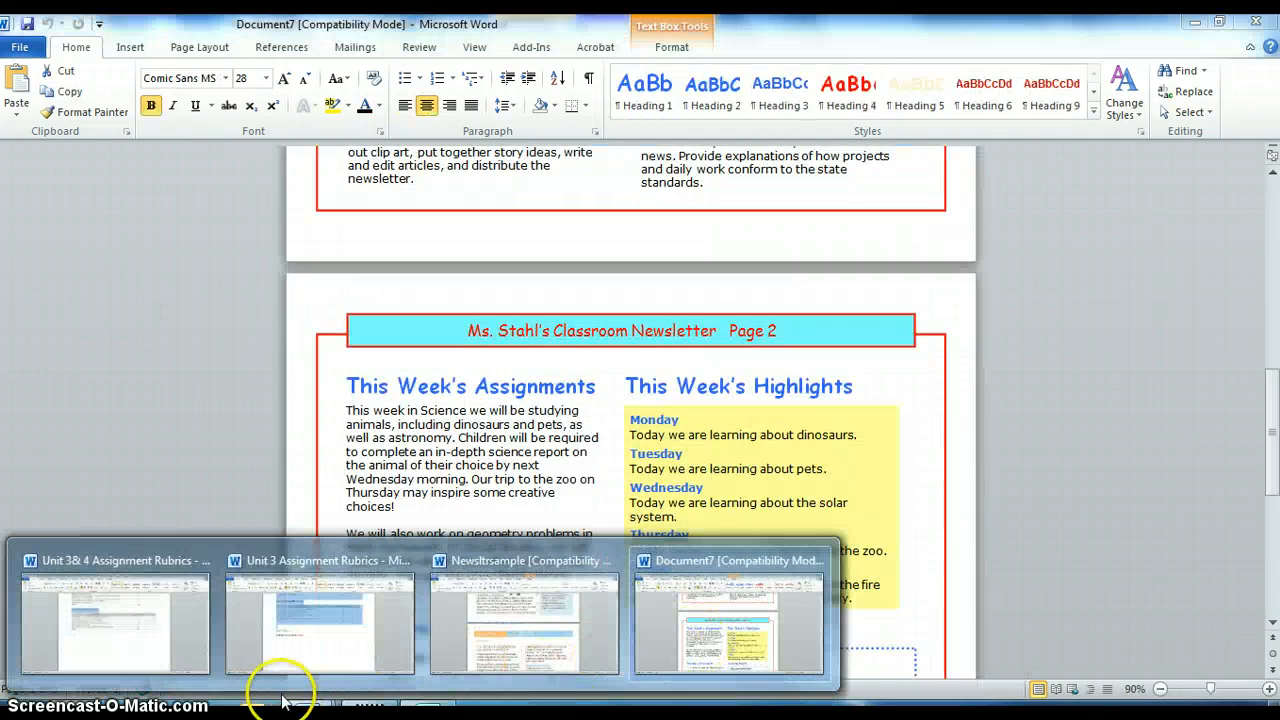
click(578, 625)
drag(1273, 472, 1274, 190)
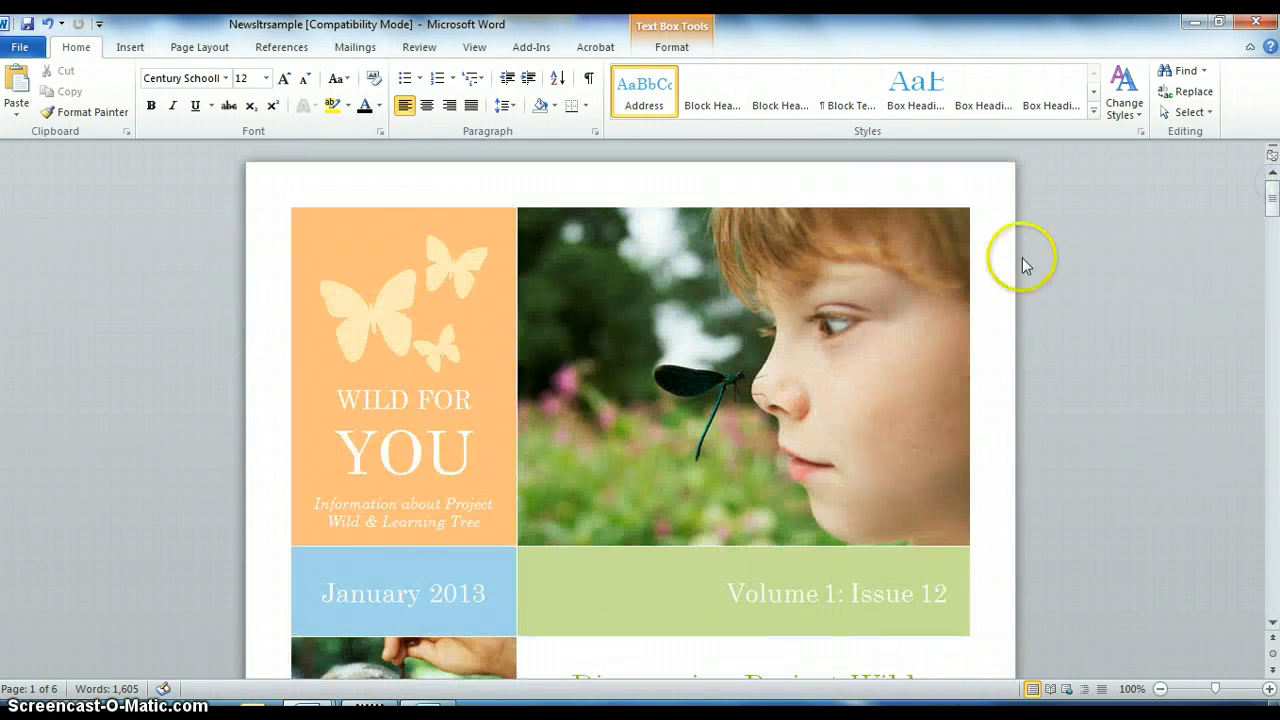